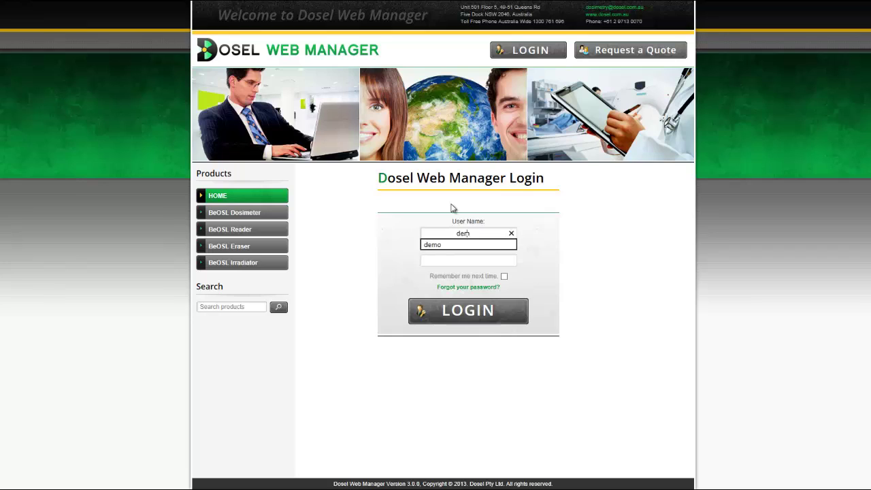
Step: Log in with the demo user name and its password
key(Tab)
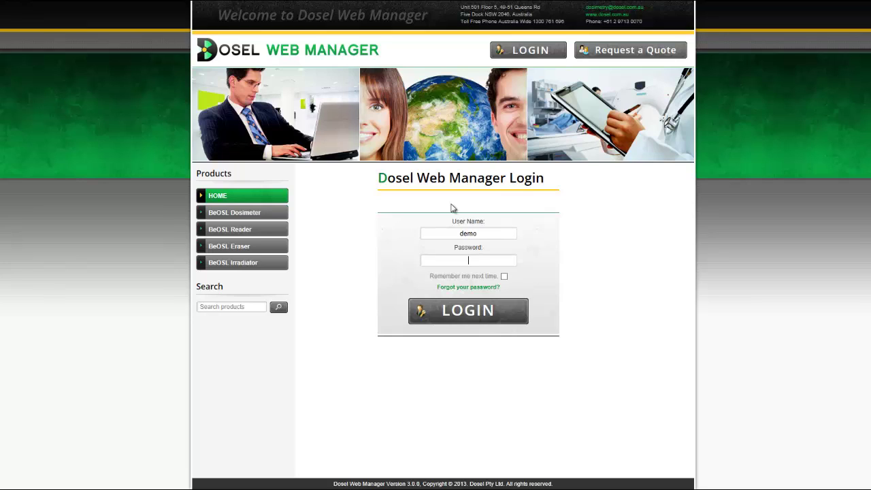
text(demo1)
key(Return)
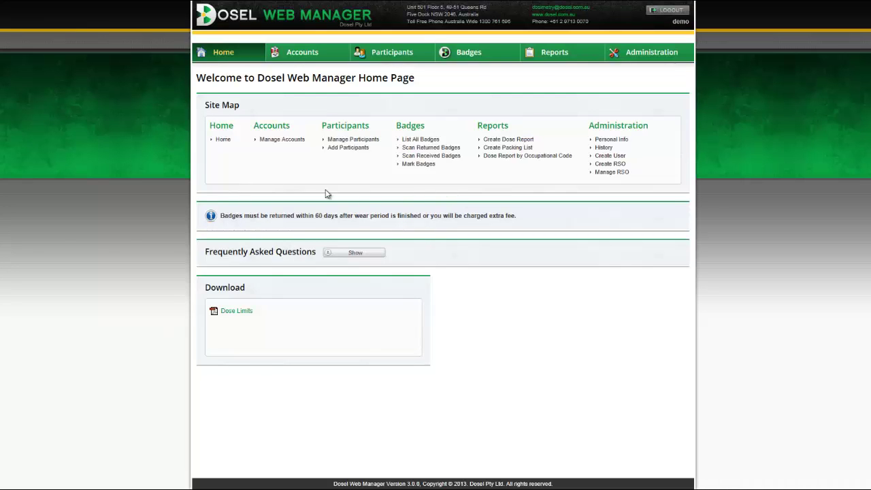
Step: Survey each top menu section, then go to Accounts > Manage Accounts
mouse_move(305, 61)
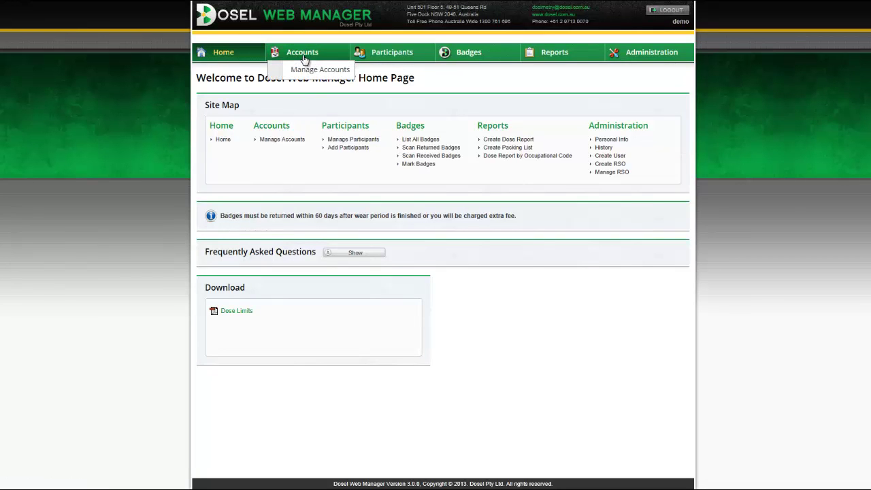
mouse_move(390, 53)
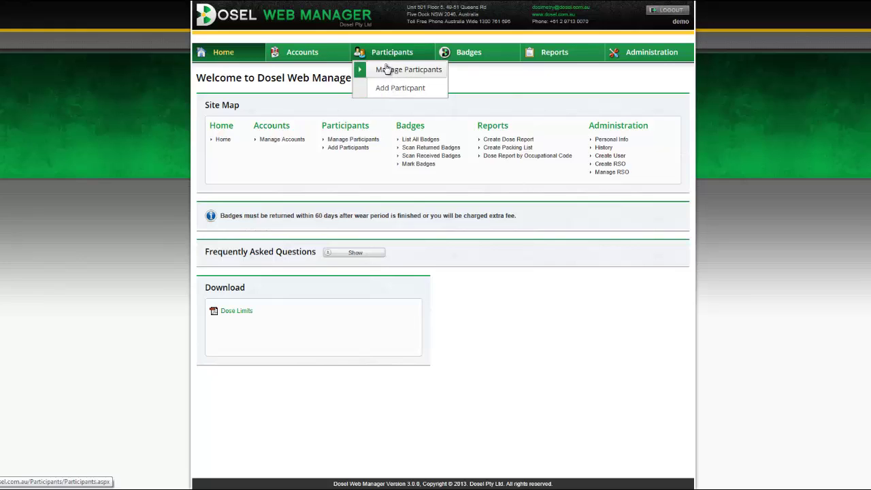
mouse_move(494, 55)
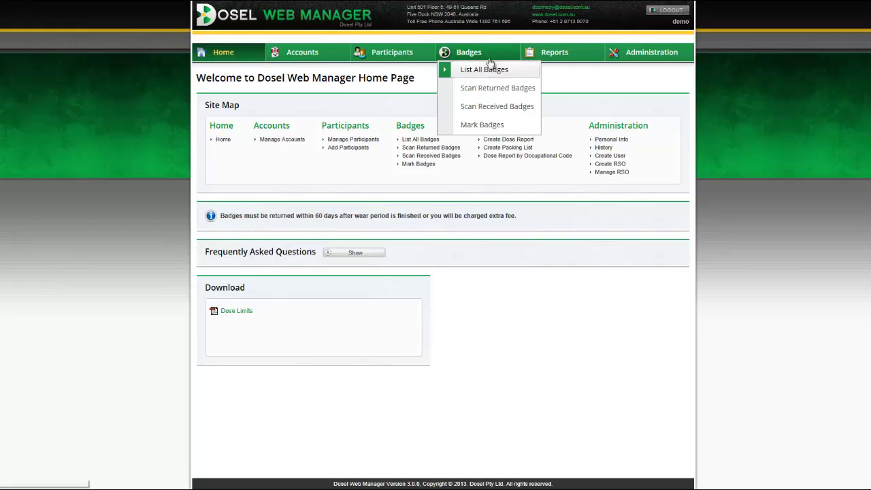
mouse_move(555, 54)
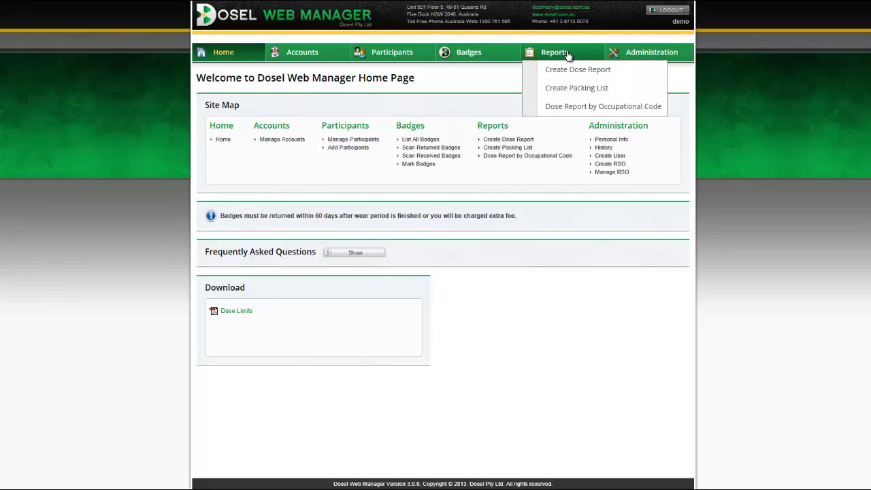
mouse_move(667, 53)
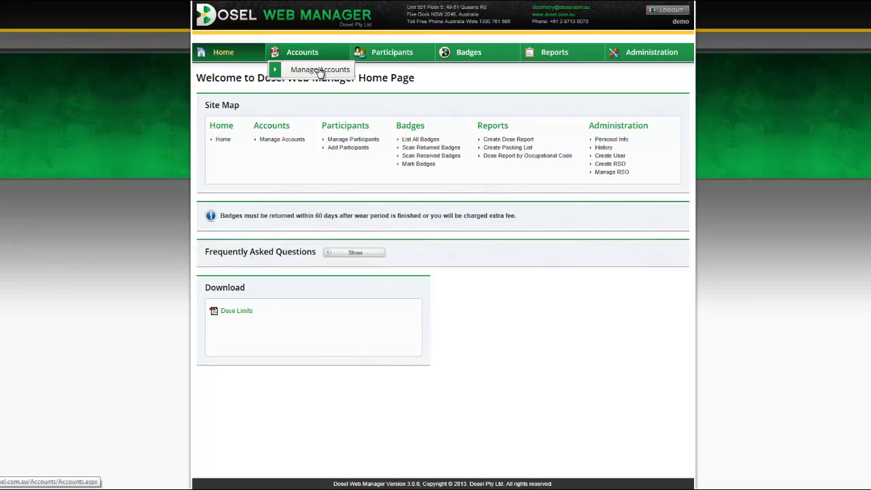
click(320, 70)
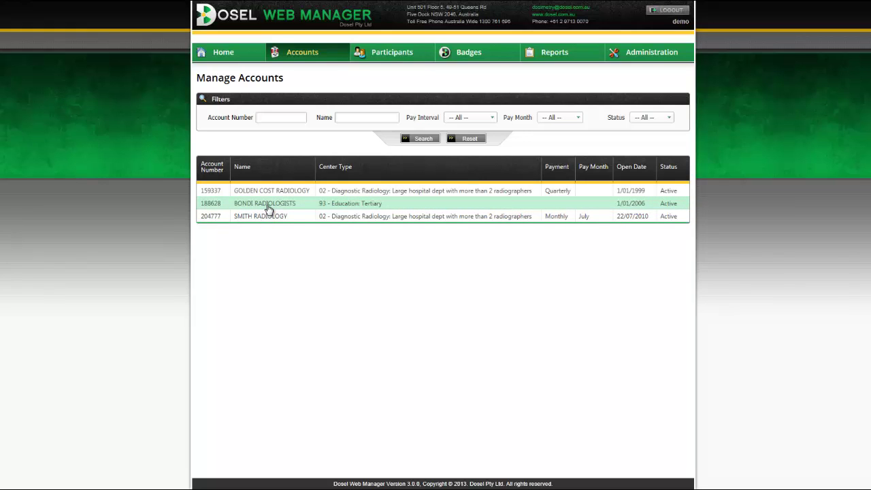
Step: Open the GOLDEN COST RADIOLOGY row from the Manage Accounts table in Edit Account
double_click(354, 193)
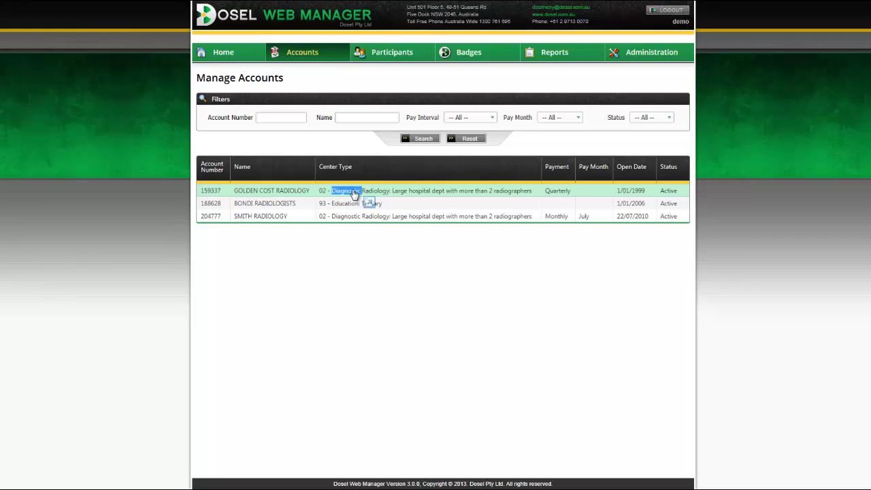
click(354, 194)
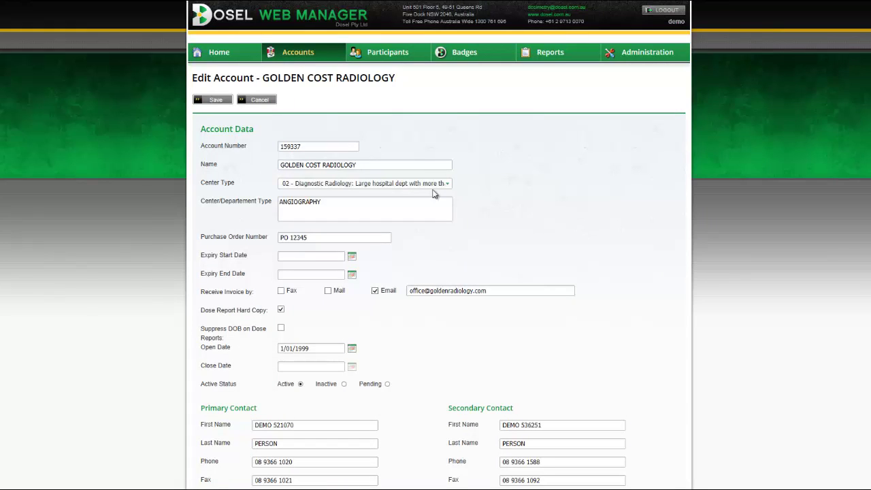
Step: Review the account's full name, ANGIOGRAPHY department type and PO 12345 purchase order
triple_click(384, 164)
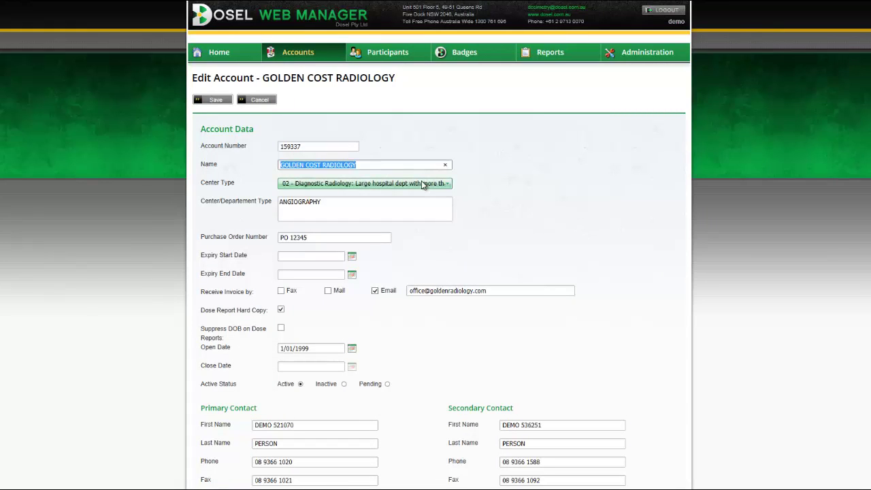
triple_click(359, 213)
triple_click(348, 238)
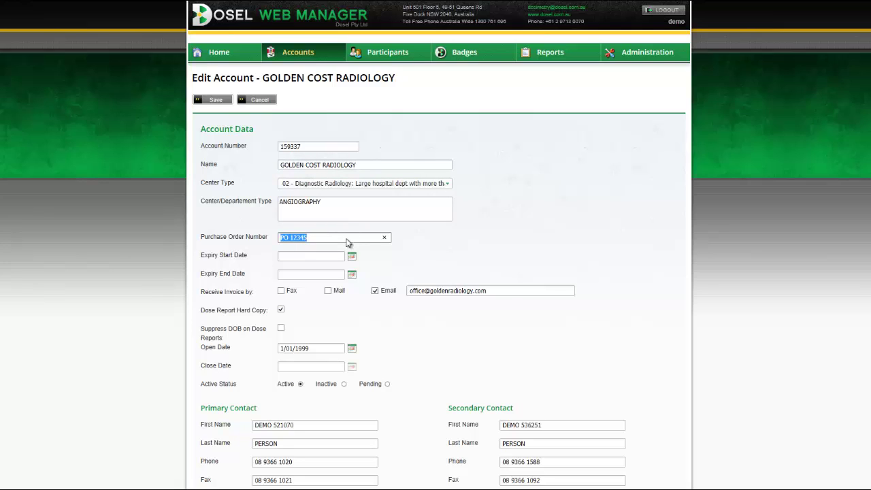
click(429, 242)
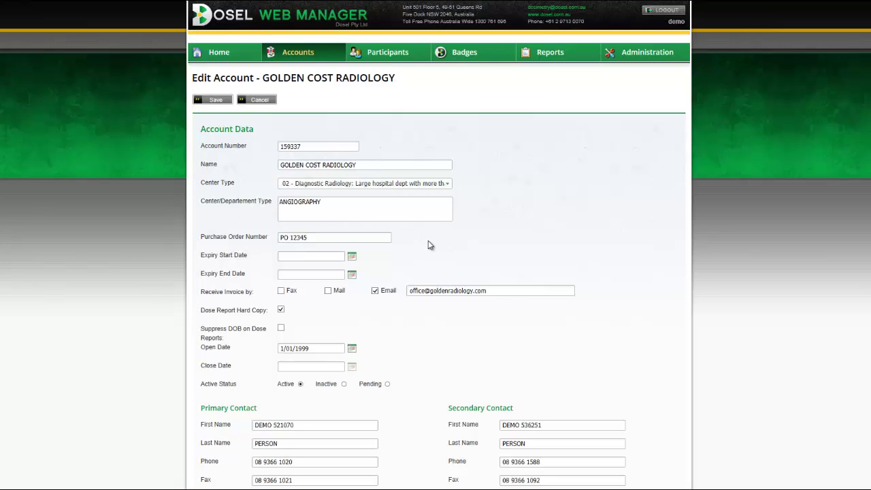
Step: Try fax and mail, leave invoice delivery on email, and save the account
scroll(465, 240, down, 1)
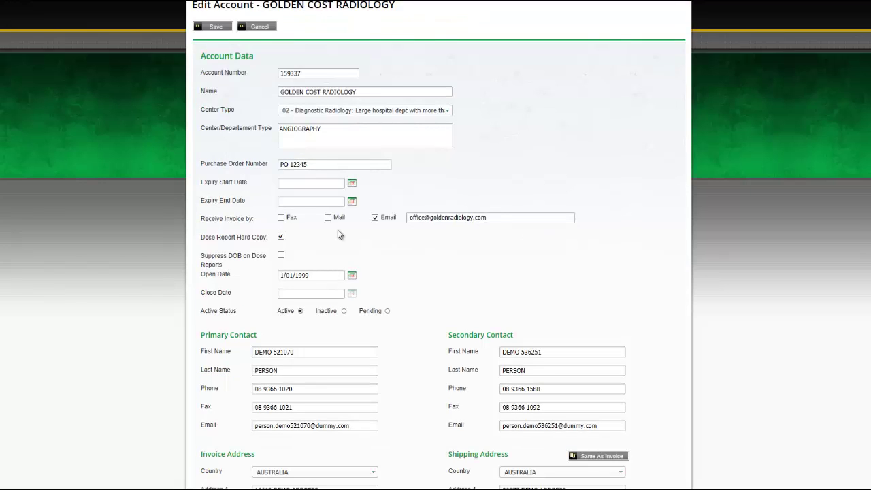
click(283, 220)
click(329, 218)
click(376, 218)
scroll(512, 258, down, 3)
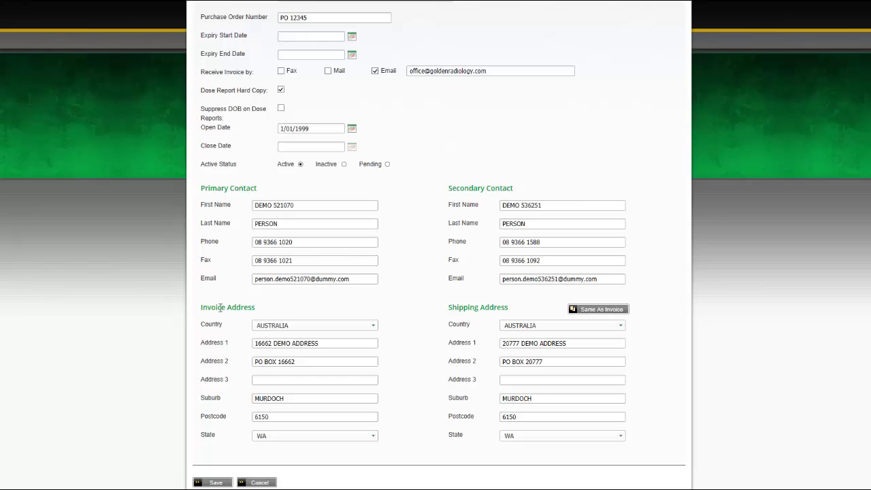
scroll(541, 289, down, 1)
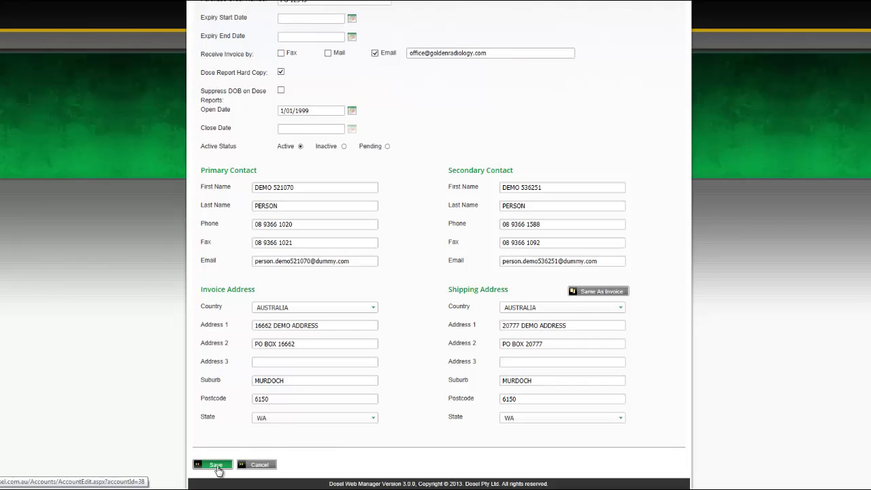
click(217, 465)
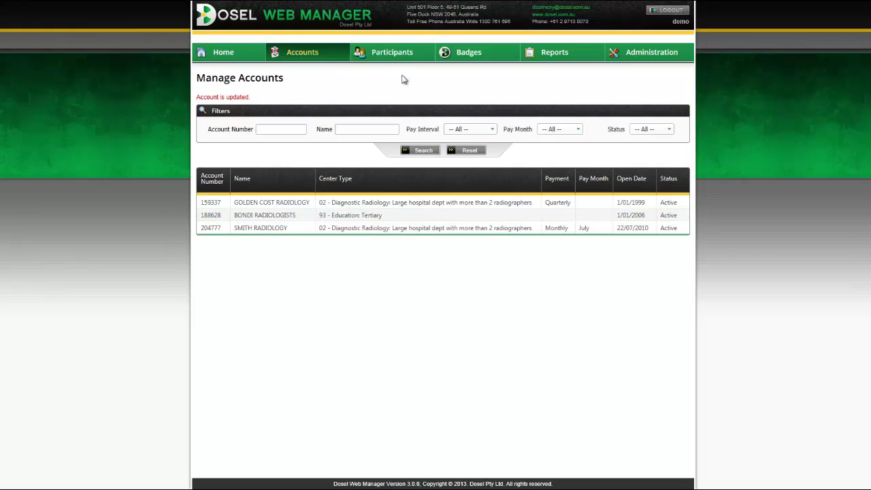
Step: Open Manage Participants, look over its number, name and status filters, and open the nurse's row
mouse_move(402, 59)
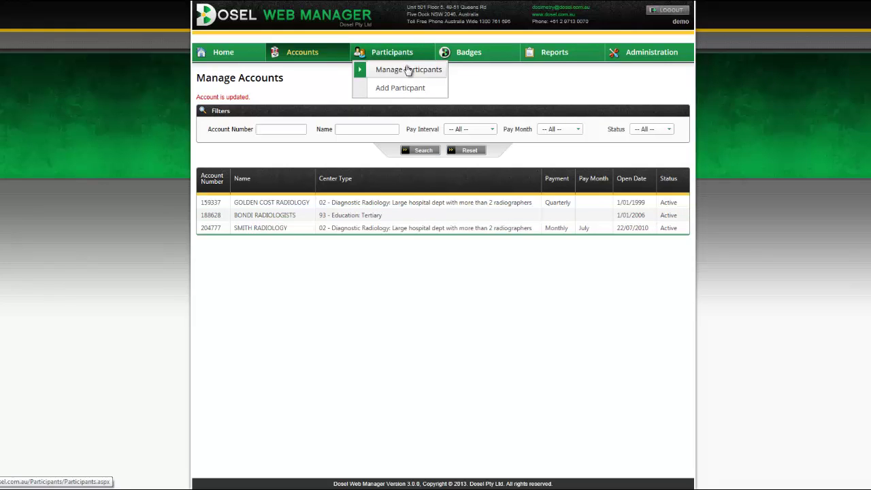
click(408, 71)
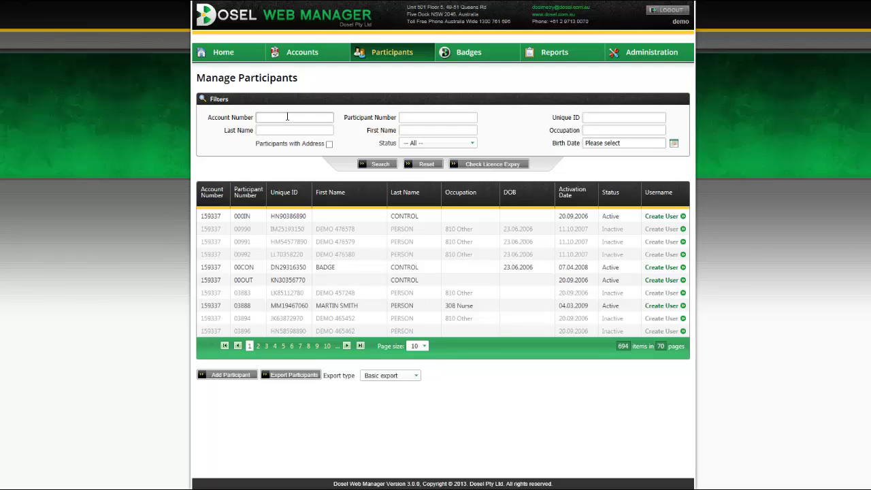
click(411, 117)
click(431, 130)
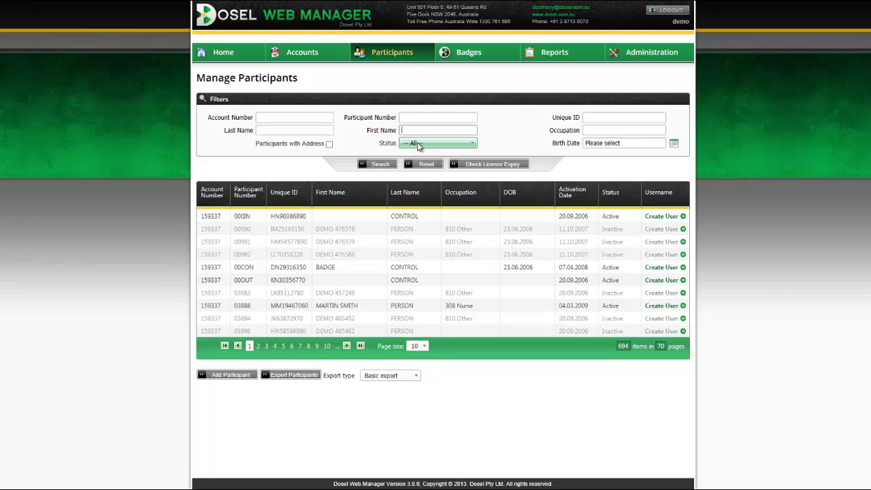
click(415, 143)
click(512, 134)
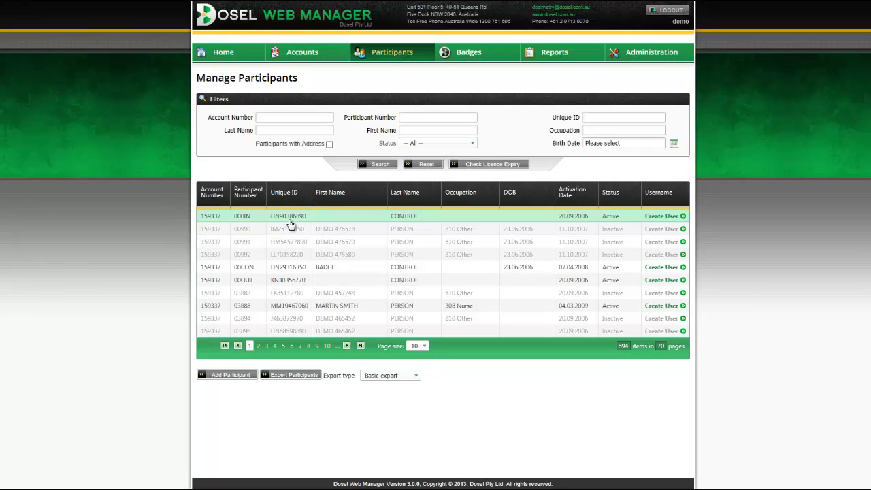
double_click(278, 311)
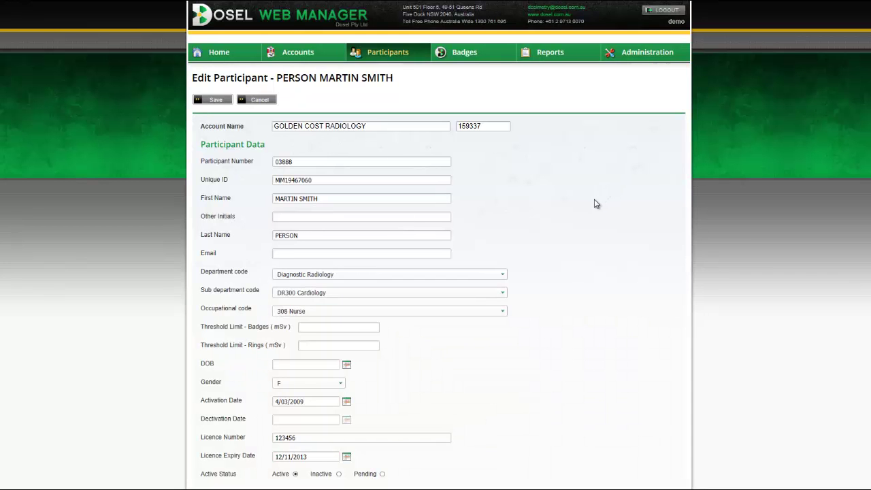
Step: Scroll through the nurse's Edit Participant record to review its details
scroll(595, 204, down, 2)
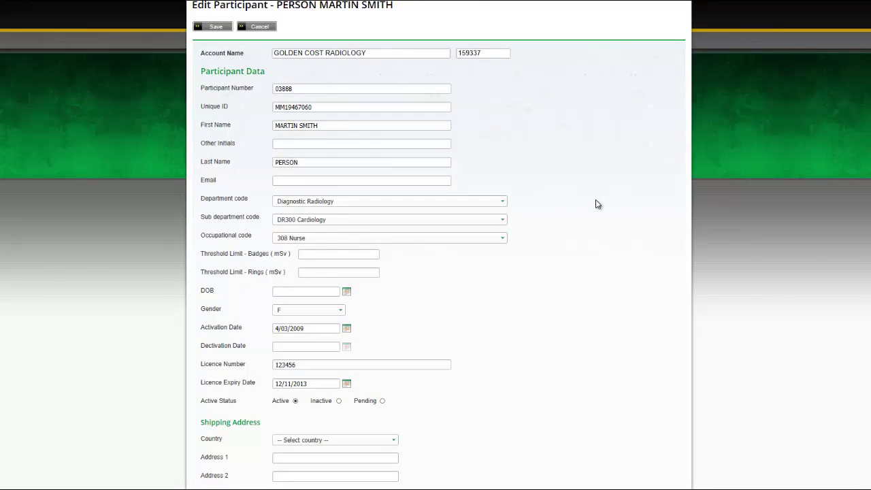
scroll(597, 203, down, 8)
scroll(592, 205, up, 10)
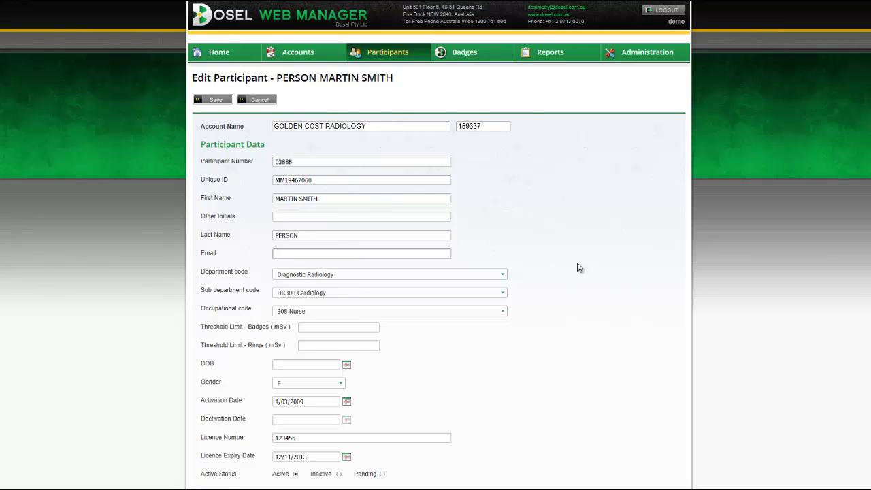
scroll(578, 268, down, 3)
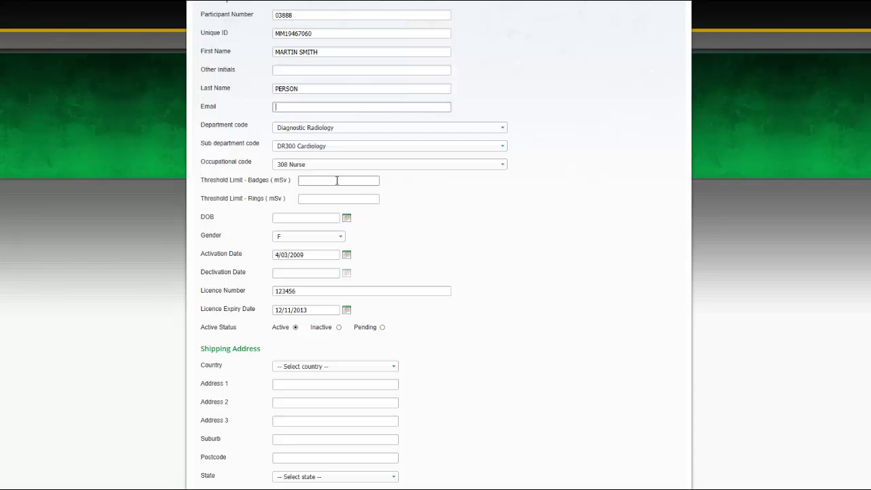
scroll(483, 224, up, 2)
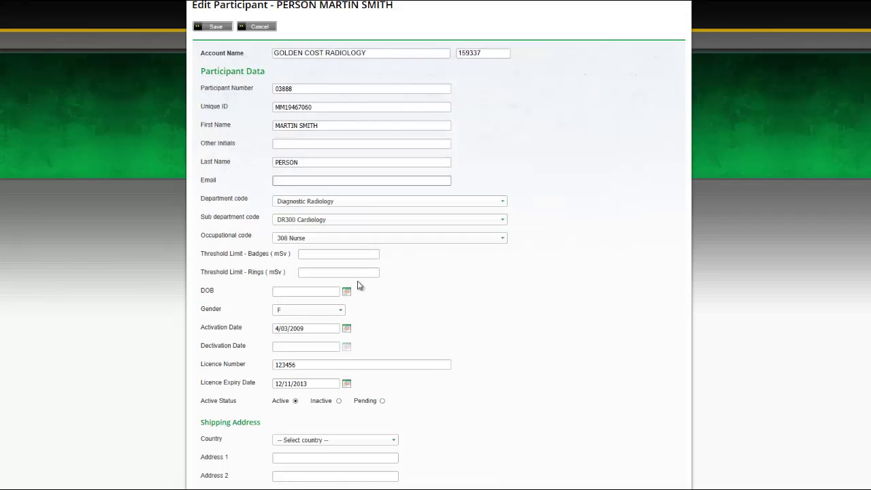
Step: Leave Threshold Limit - Badges blank, dismissing the suggested 12.00 value
click(332, 271)
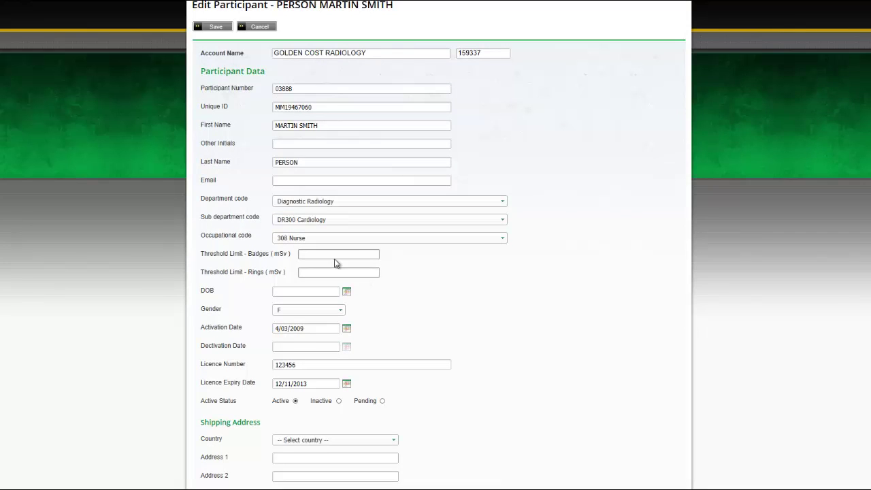
click(326, 255)
click(331, 253)
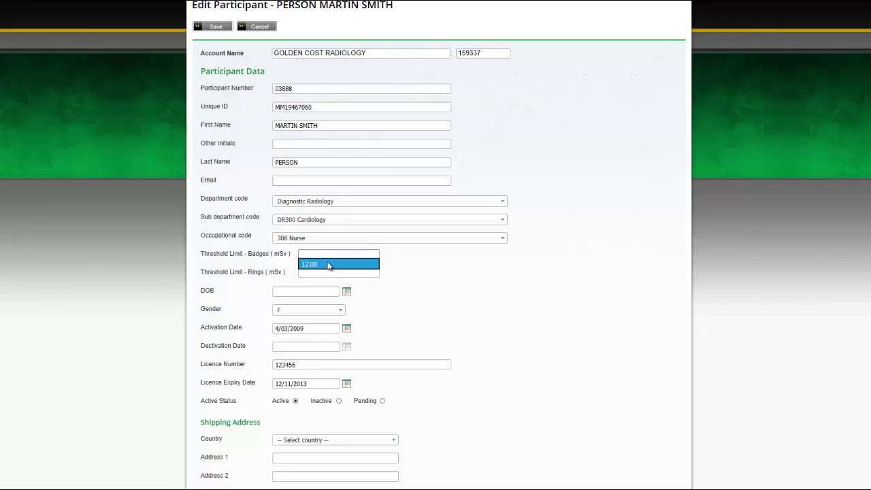
click(424, 275)
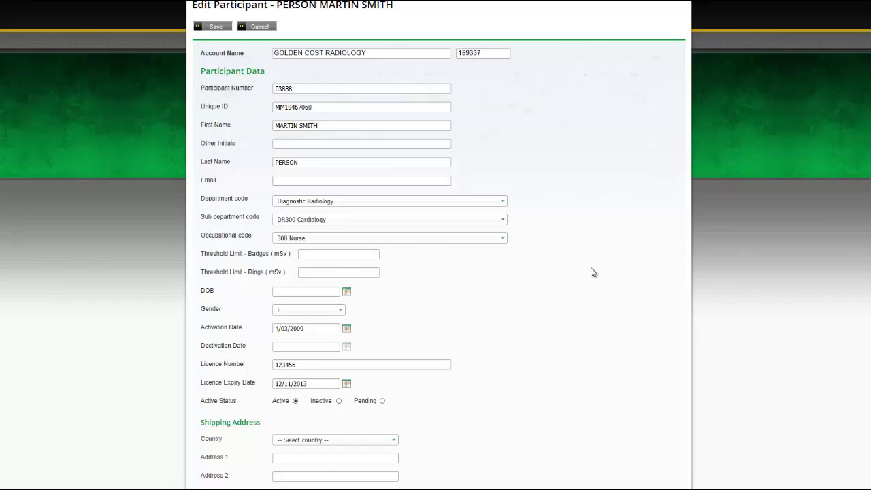
scroll(653, 228, up, 2)
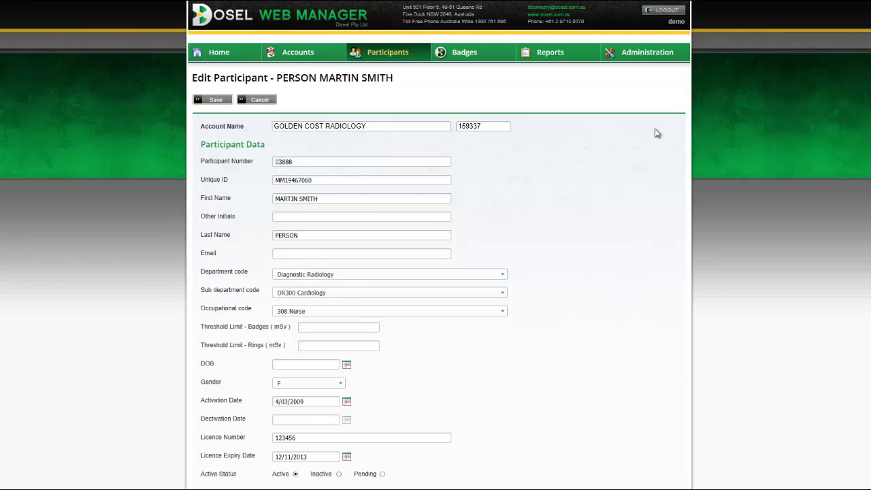
mouse_move(647, 53)
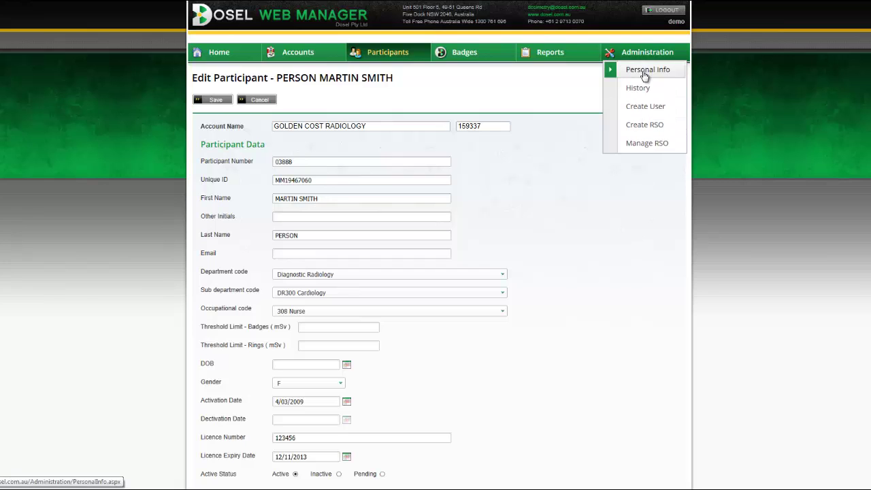
Step: Open Administration > Personal Info and inspect the Dose Limit Alert field, set to 0 mSv
click(646, 71)
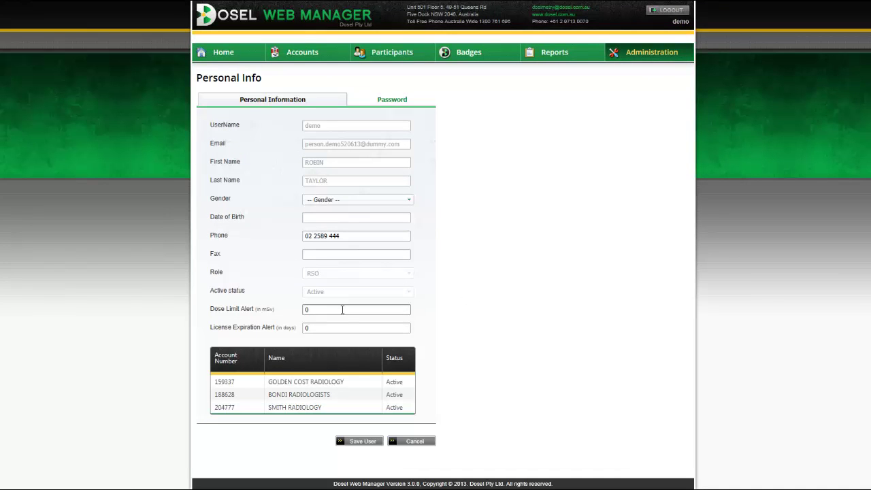
click(343, 309)
drag(210, 310, 265, 314)
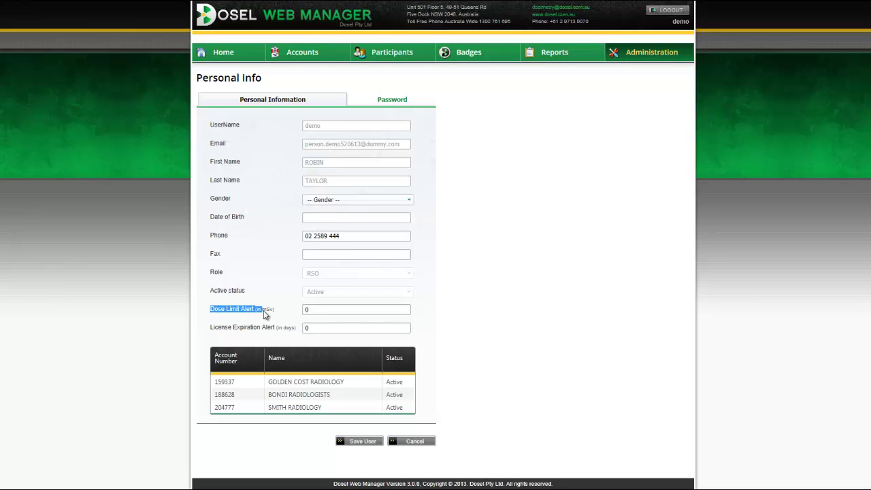
click(343, 313)
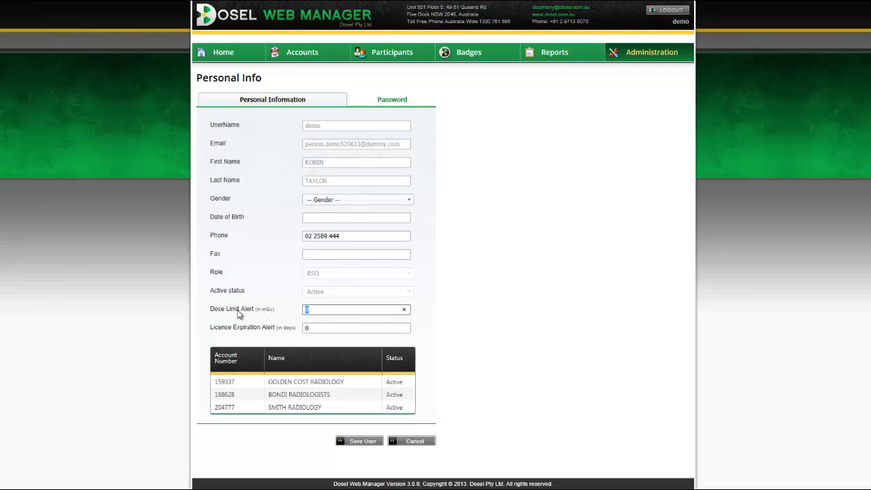
click(332, 311)
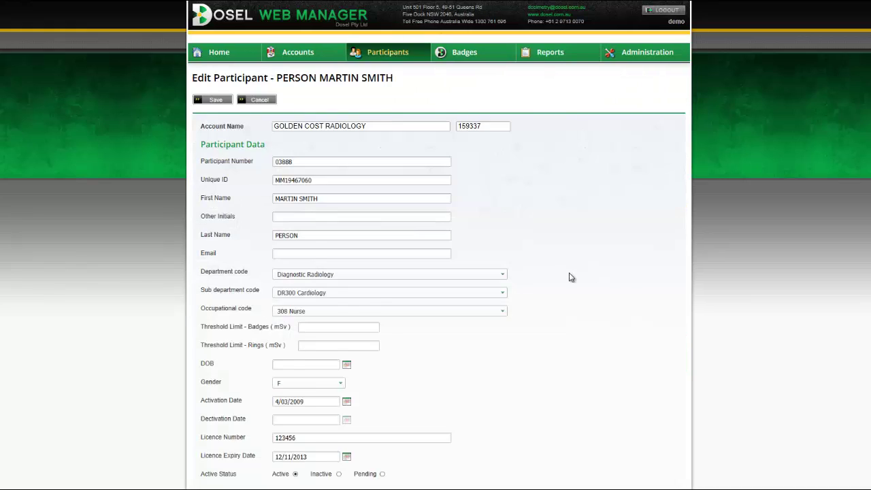
Step: Review the participant's Badges and Dosimeter Orders sections, then save the record
scroll(570, 277, down, 1)
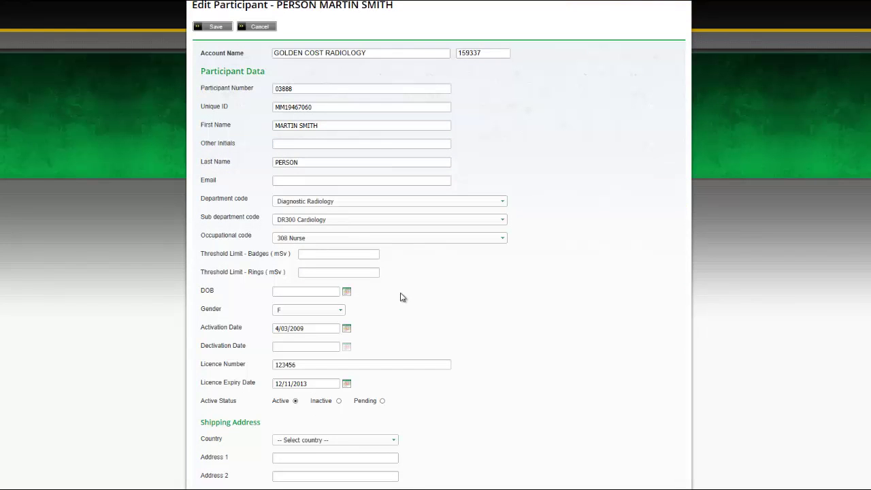
scroll(414, 290, down, 1)
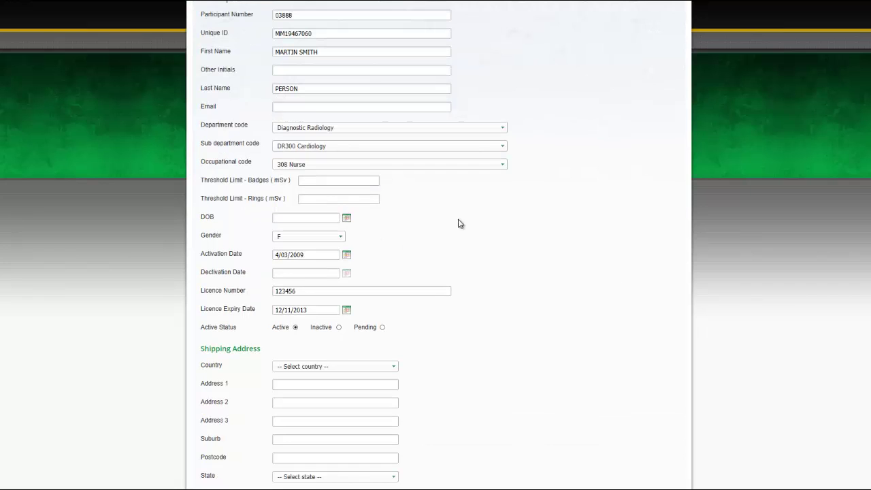
scroll(506, 260, down, 4)
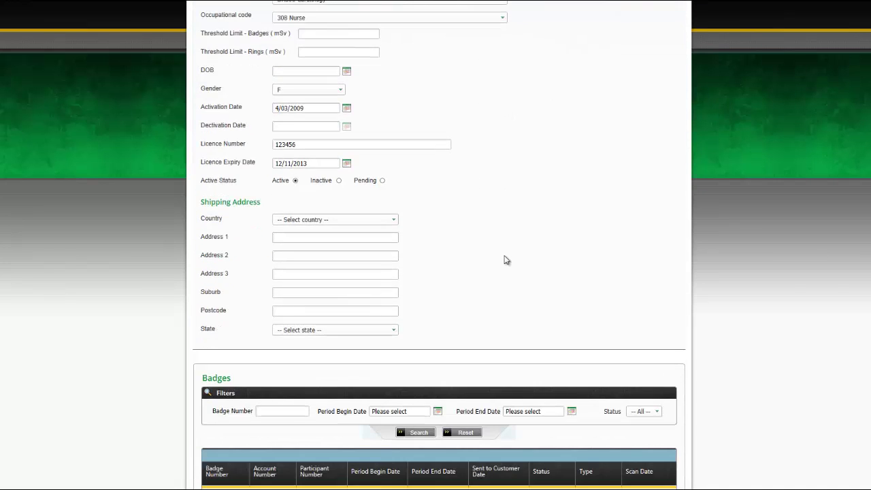
scroll(506, 260, down, 1)
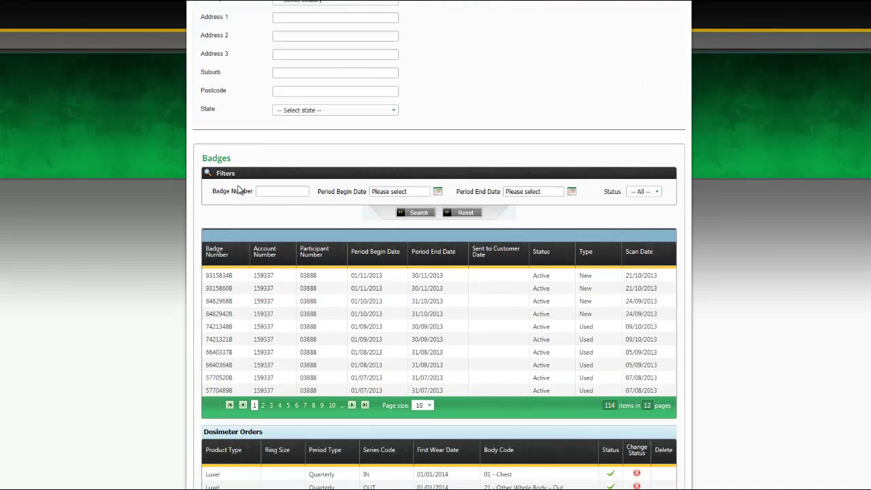
scroll(614, 306, down, 1)
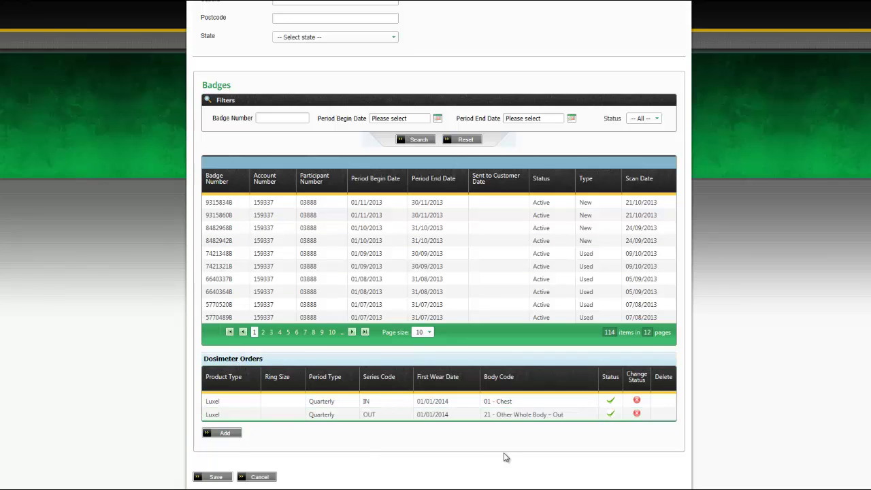
scroll(507, 457, down, 1)
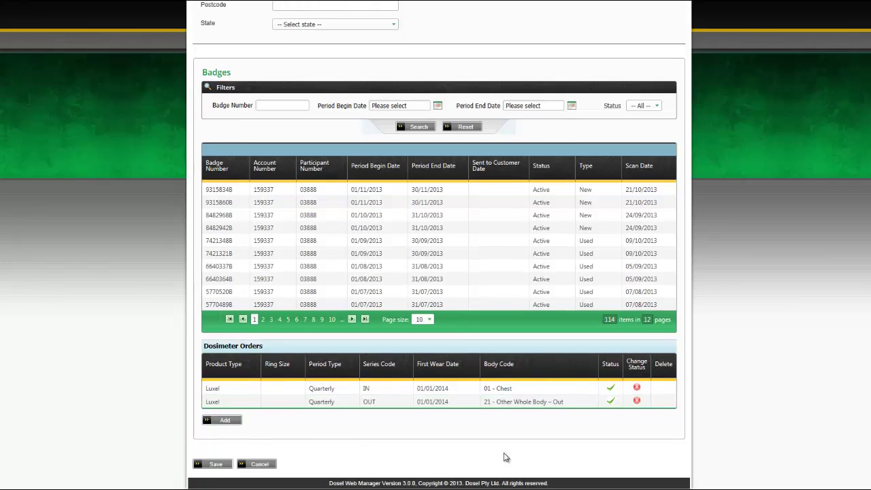
click(217, 465)
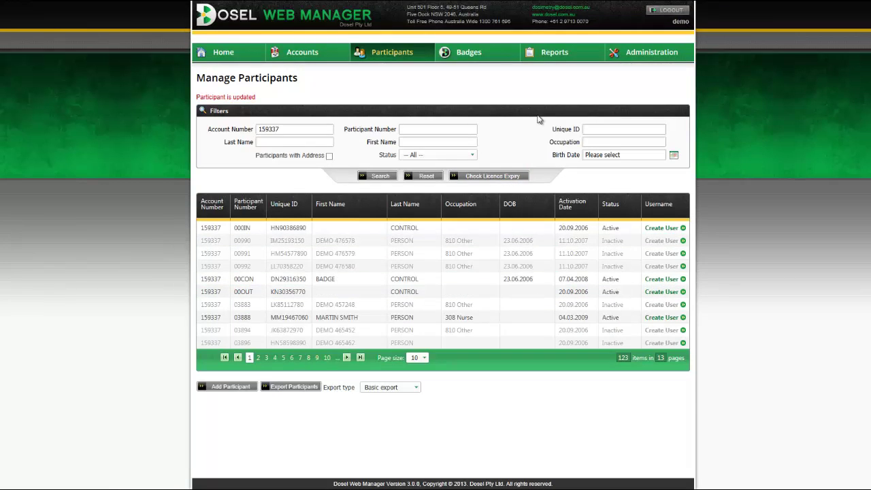
Step: Run Check Licence Expiry to list the two participants with expiring licences
click(505, 176)
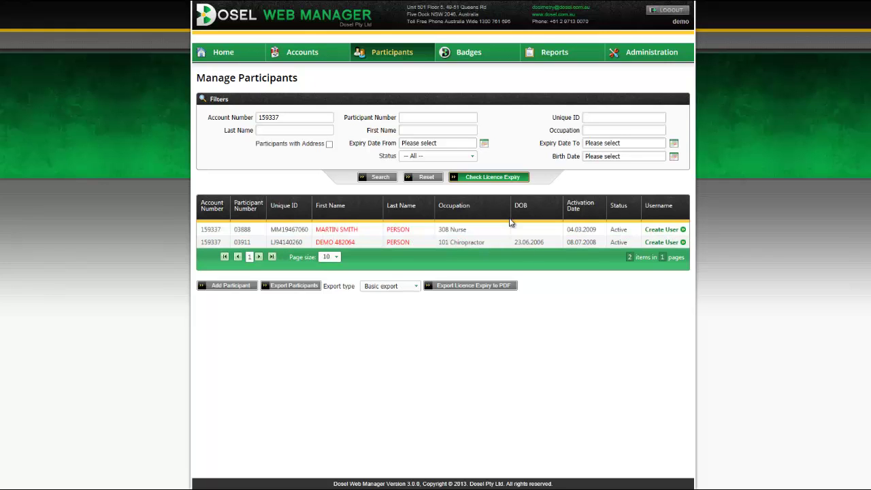
Step: Check the License Expiration Alert in Personal Info, then start creating the 308 Nurse's user login
click(652, 52)
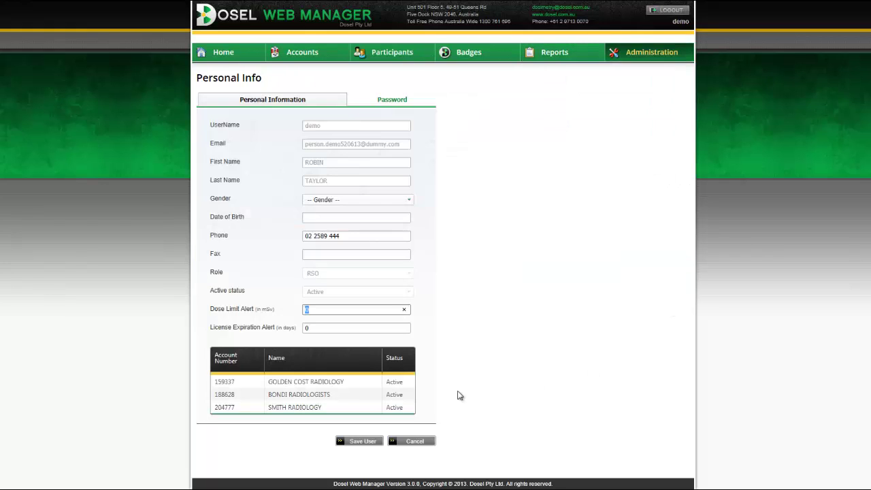
click(328, 331)
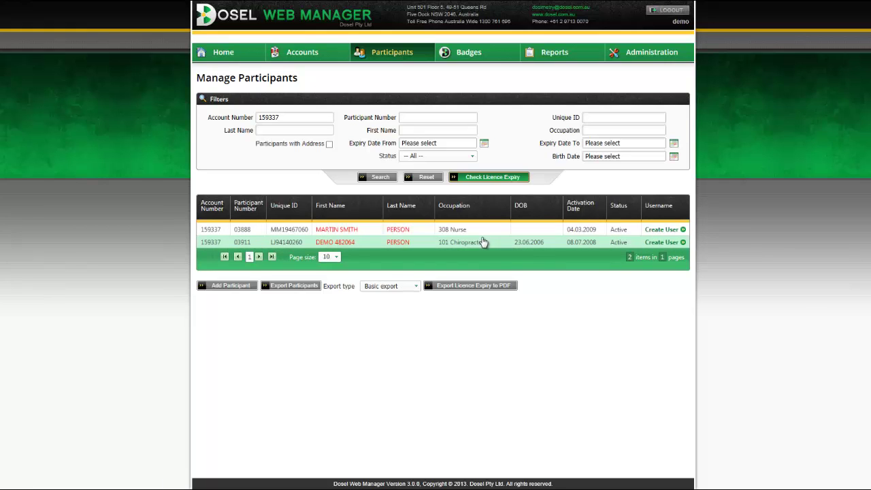
click(664, 230)
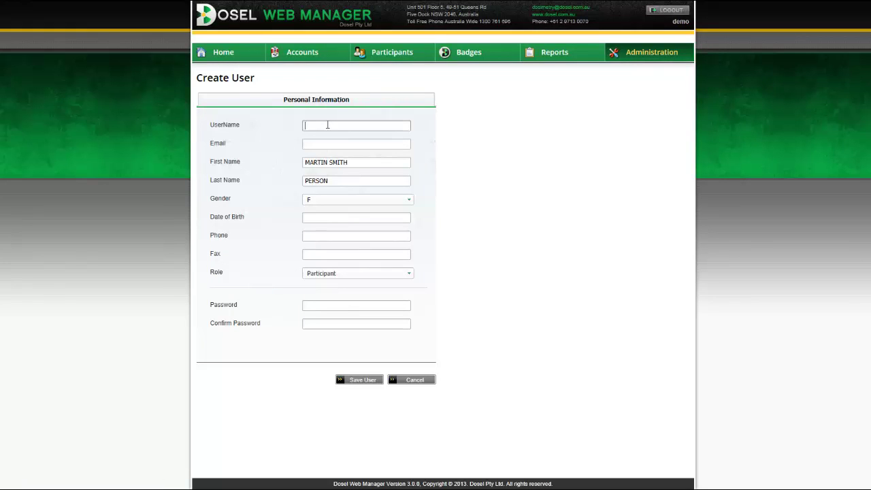
Step: Cancel the new user login without entering a password and reopen the Manage Participants list
click(306, 305)
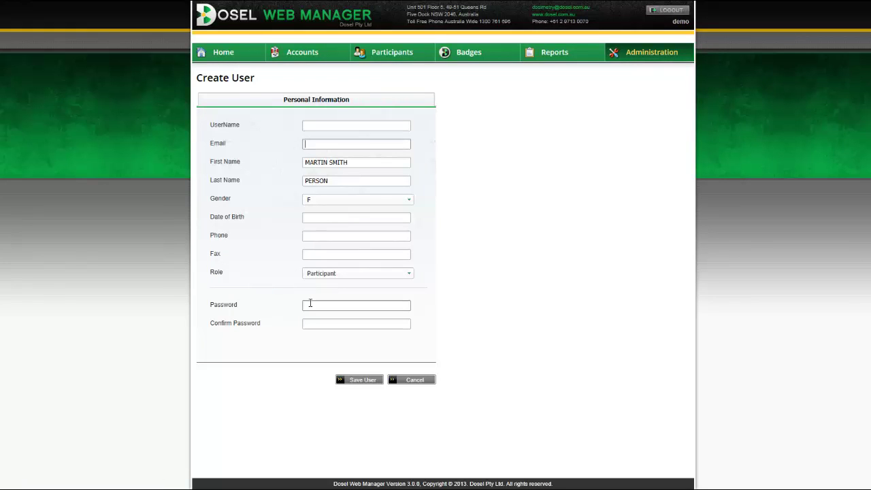
click(309, 322)
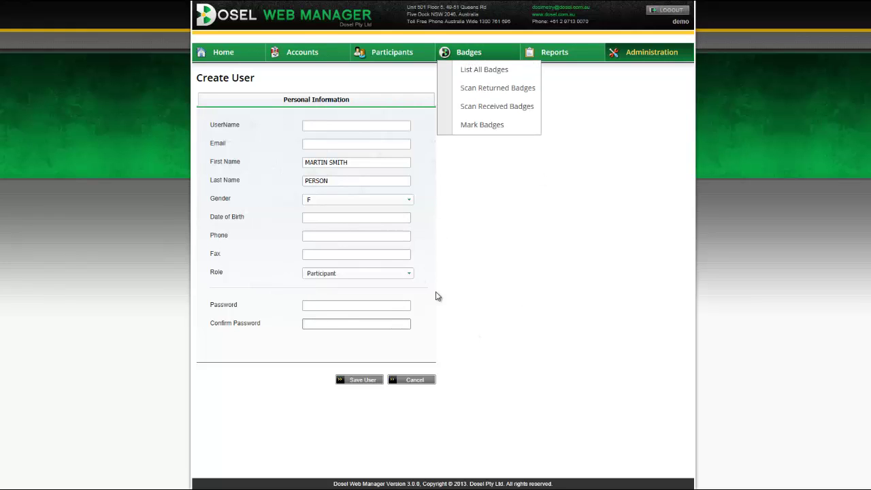
click(424, 385)
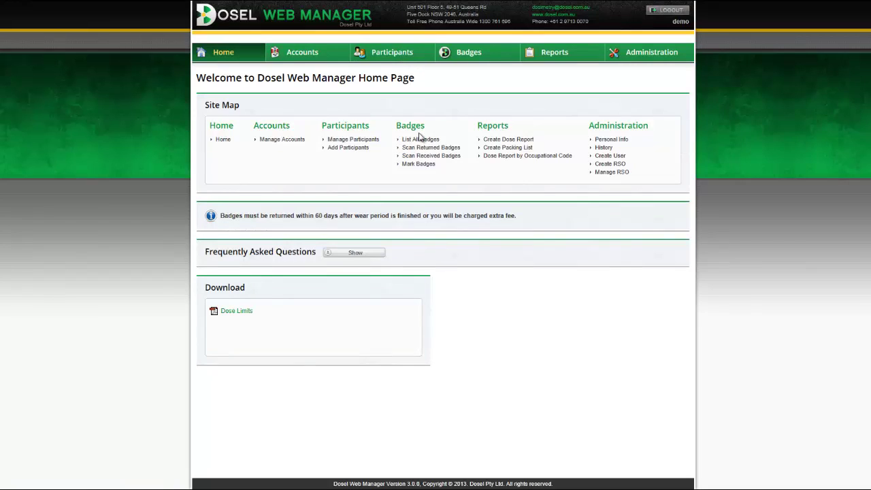
click(363, 140)
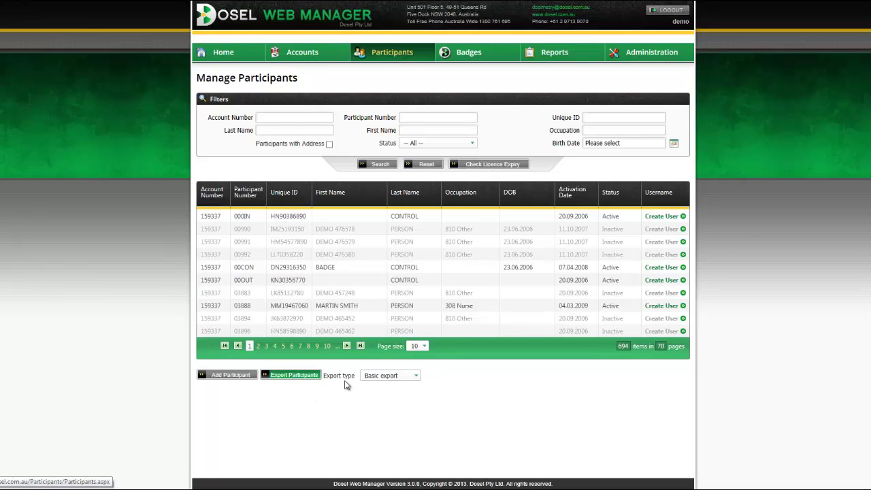
Step: Choose the Advanced export type, filter to one account number, and open the exported participant CSV
click(416, 376)
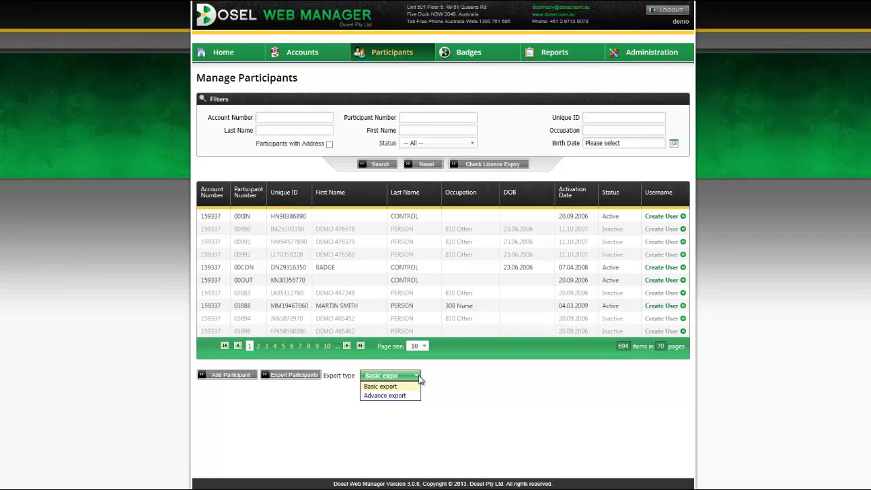
click(386, 397)
click(296, 118)
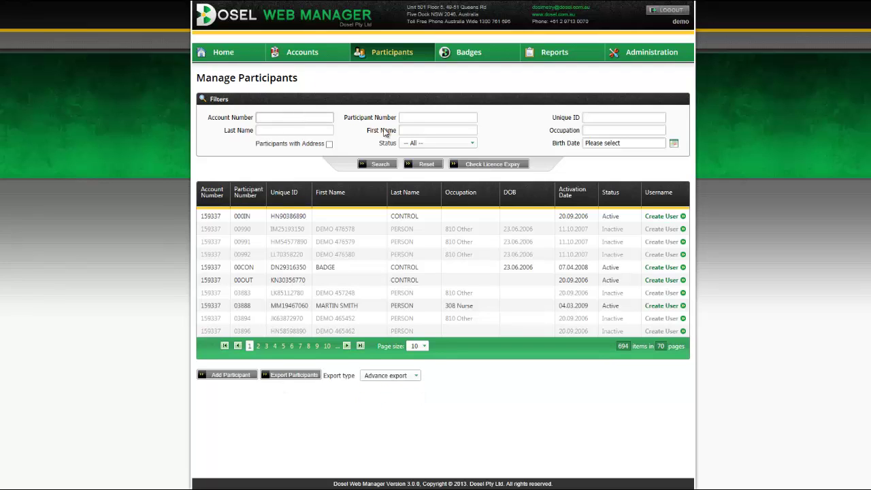
text(1)
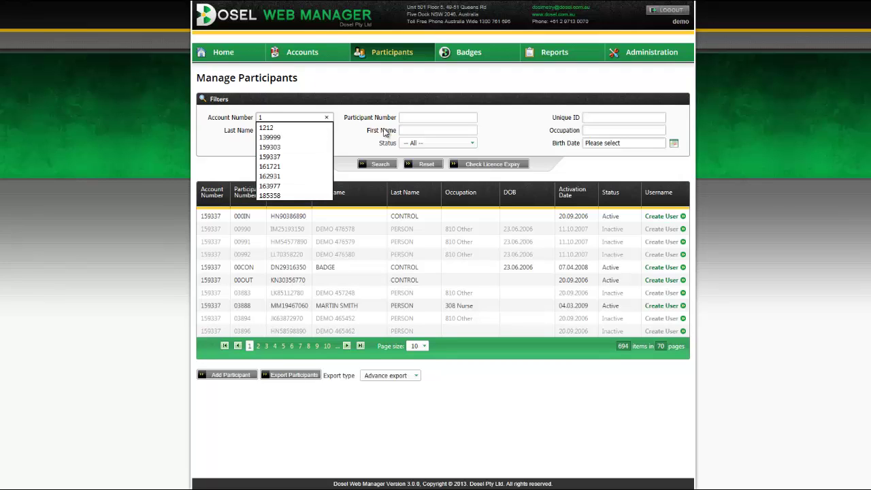
text(59)
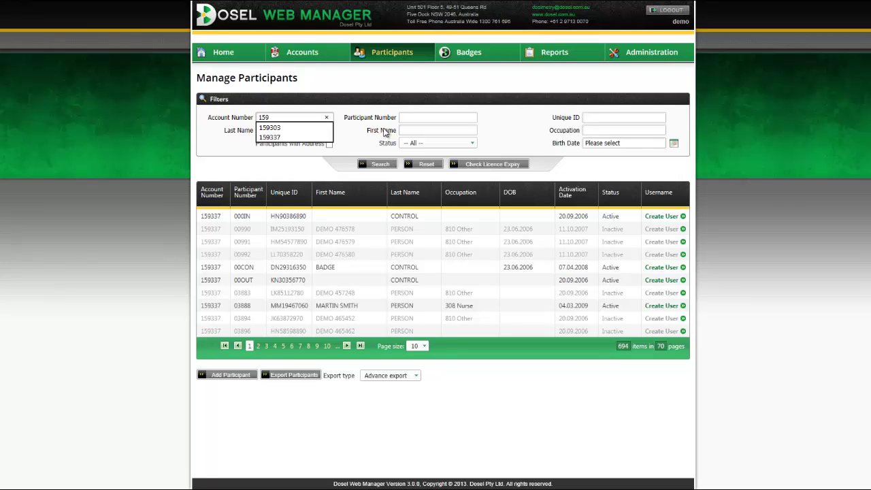
text(337)
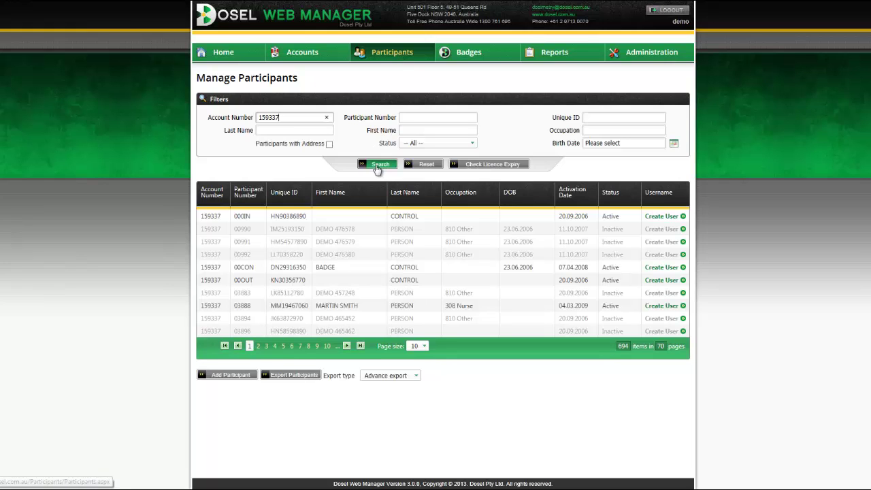
click(376, 167)
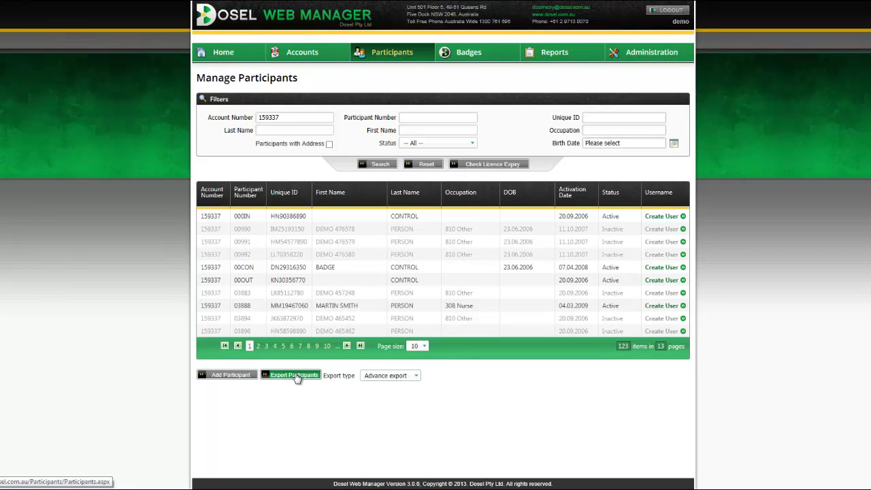
click(296, 375)
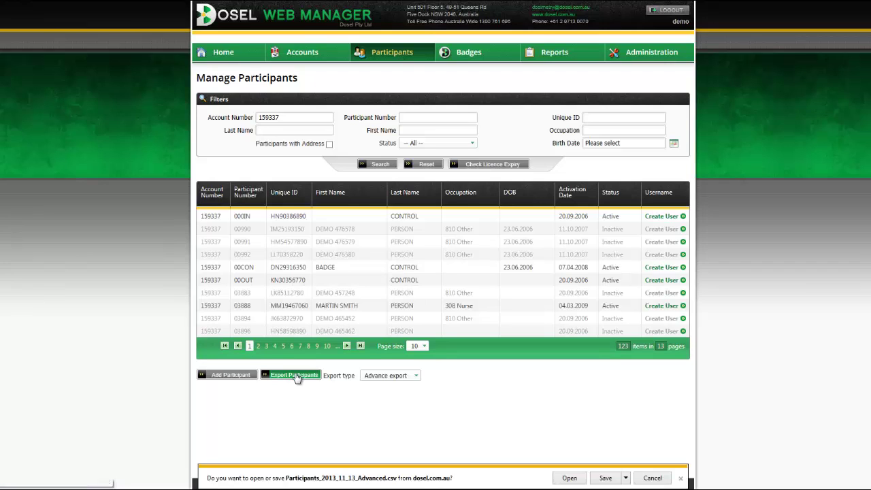
click(569, 479)
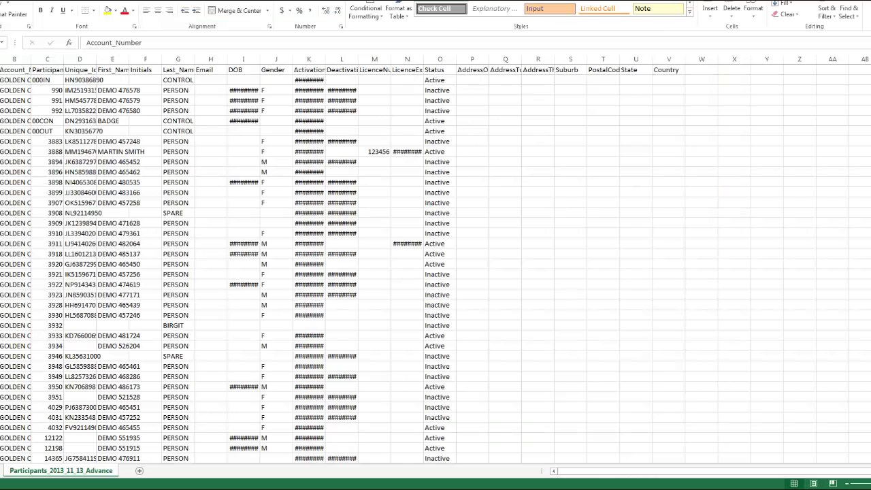
Step: Autofit all columns of Participants_2013_11_13_Advanced.csv, browse the sheet, and close Excel without saving
key(ctrl+a)
double_click(2, 60)
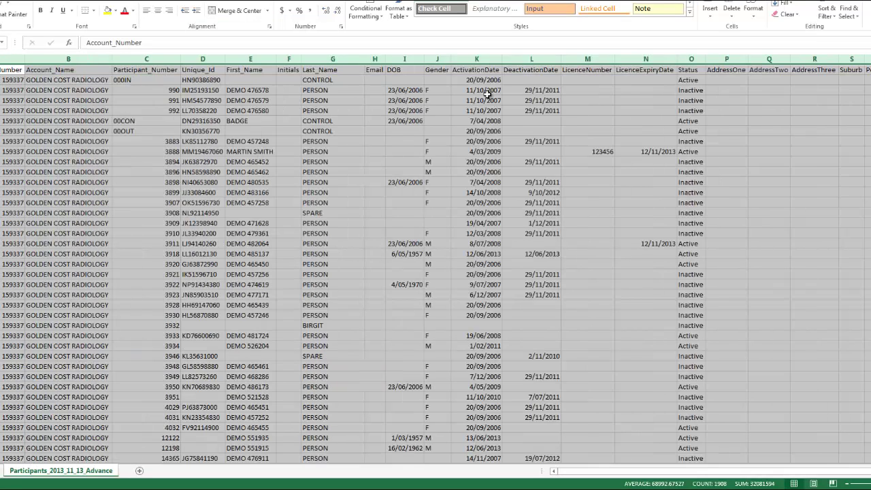
click(395, 121)
scroll(857, 356, down, 7)
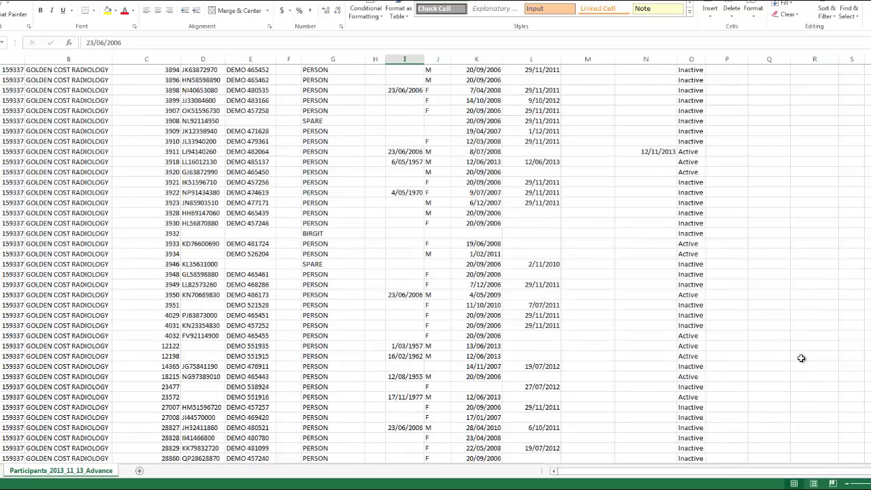
scroll(801, 354, up, 7)
scroll(801, 354, up, 1)
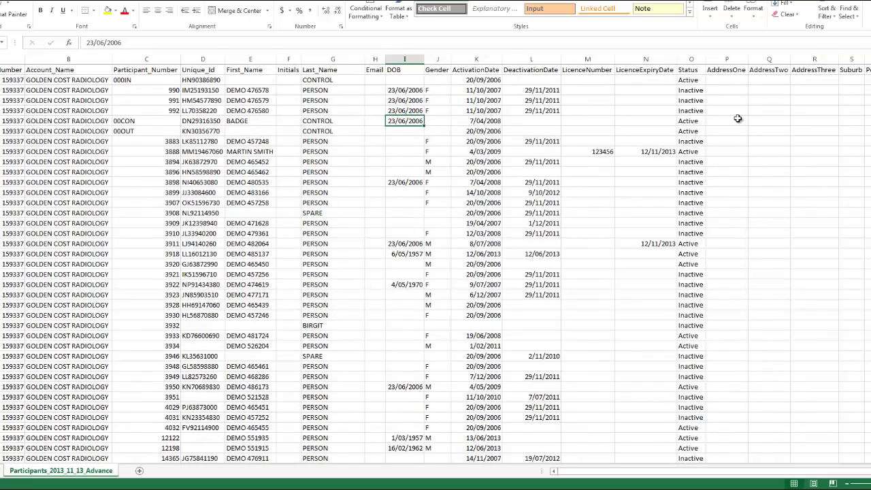
key(alt+F4)
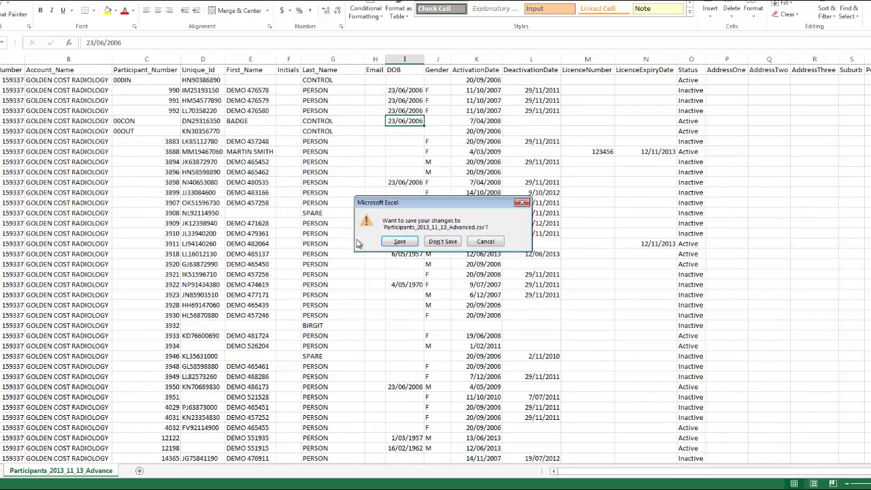
click(453, 242)
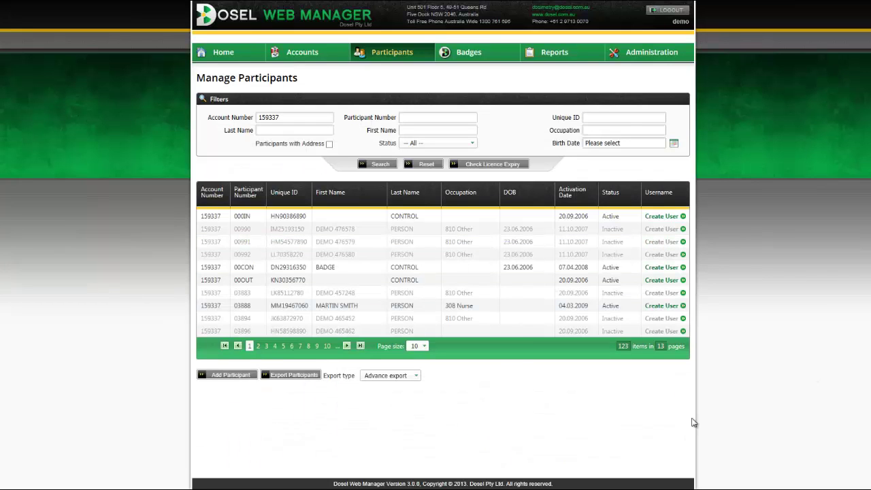
click(409, 378)
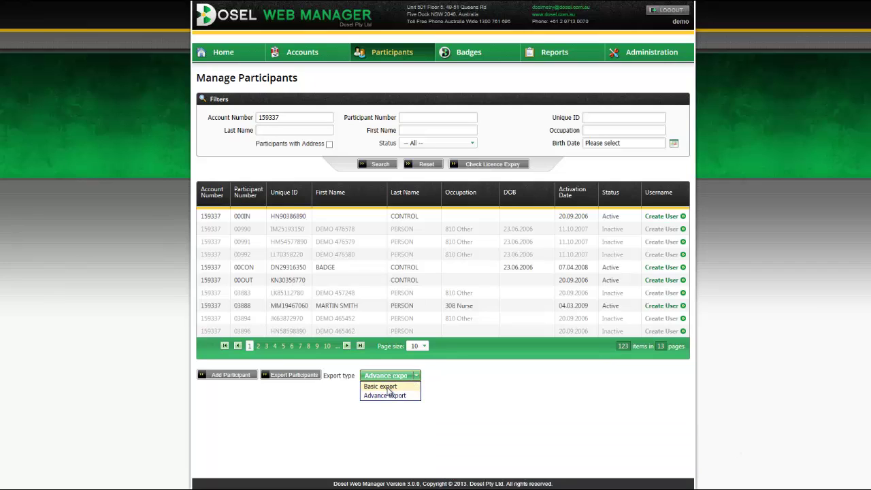
click(449, 381)
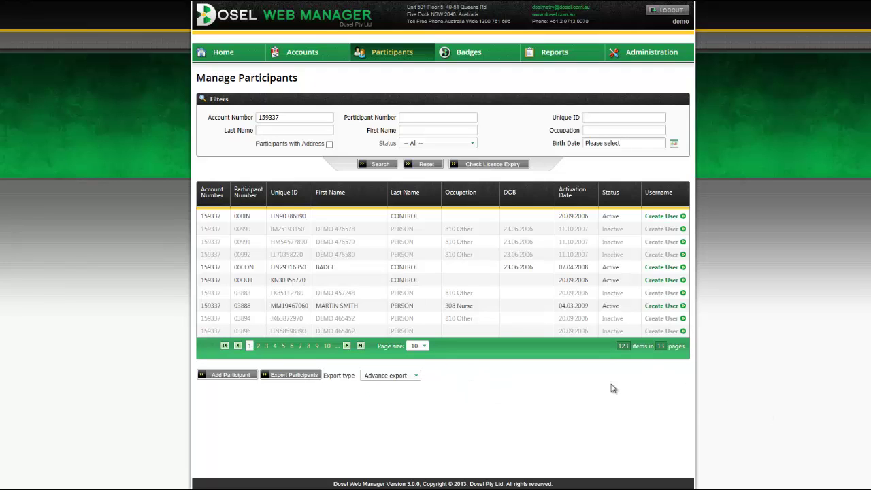
mouse_move(475, 54)
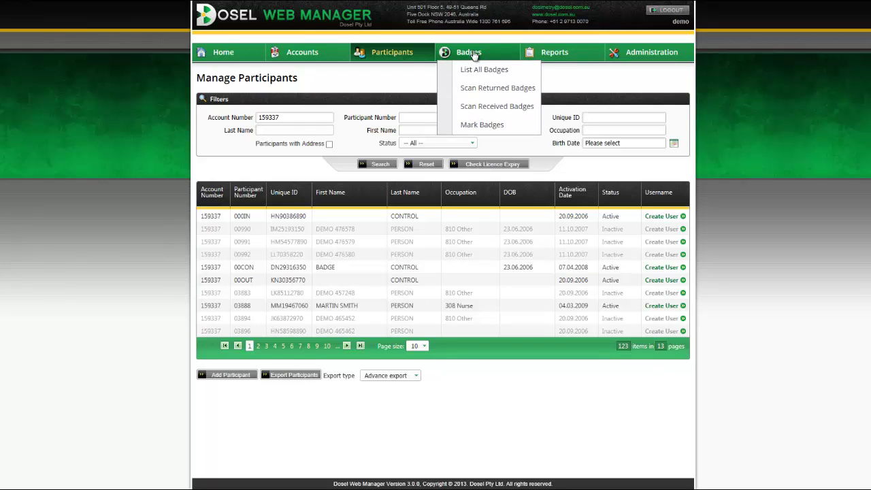
Step: Filter the 611-item Badges list to unreturned badges and open the first CONTROL participant's badge
click(482, 71)
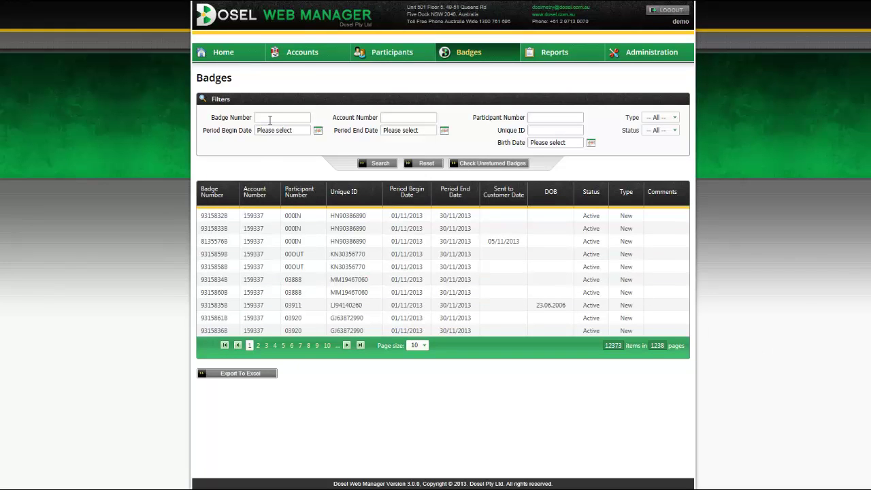
click(270, 118)
click(406, 120)
click(533, 116)
click(495, 165)
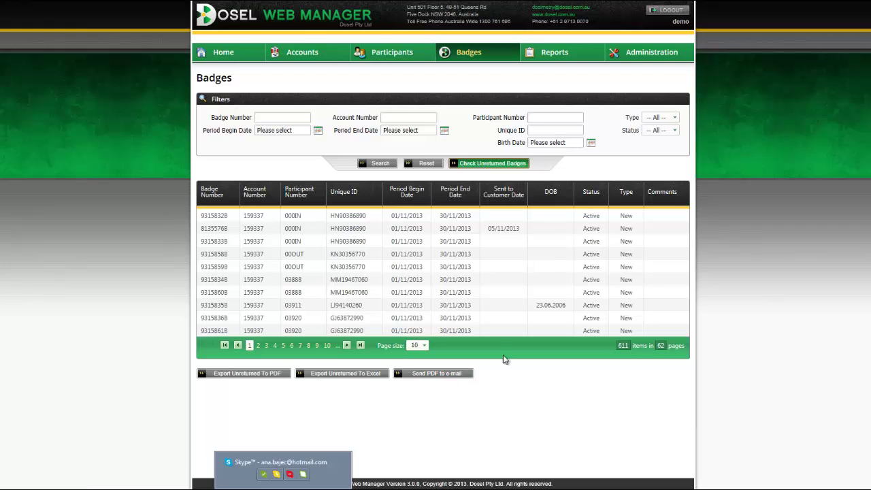
click(415, 218)
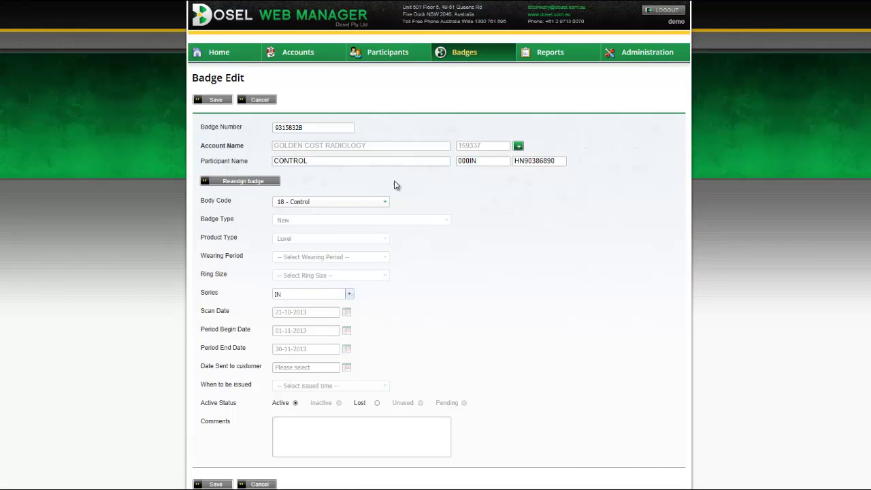
Step: Dismiss badge reassignment, keep body code 18 - Control, and cancel out of Badge Edit
click(259, 183)
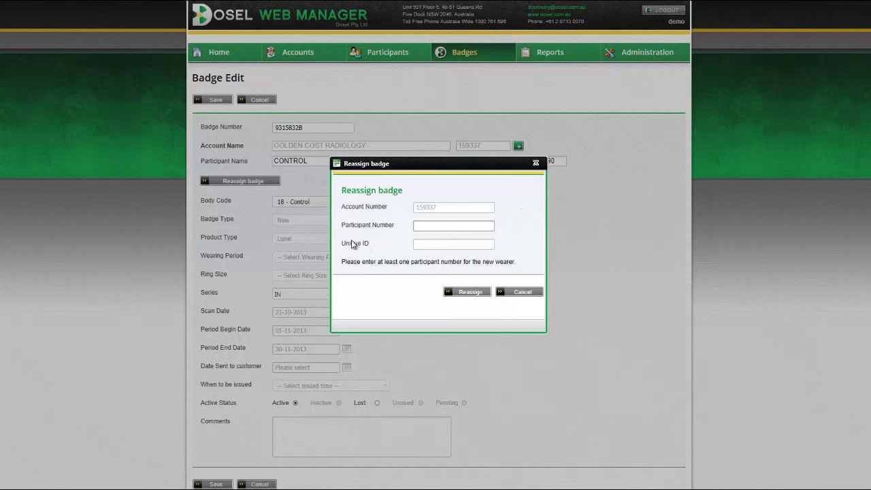
click(520, 294)
scroll(522, 300, down, 1)
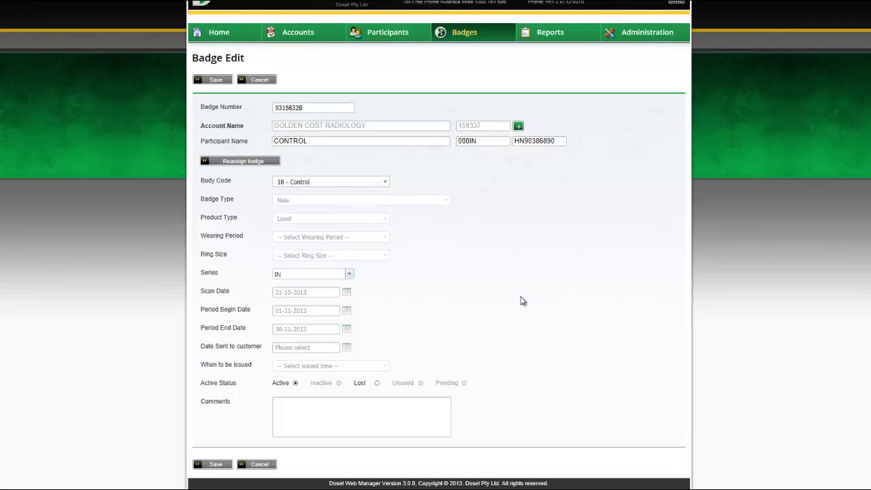
click(370, 183)
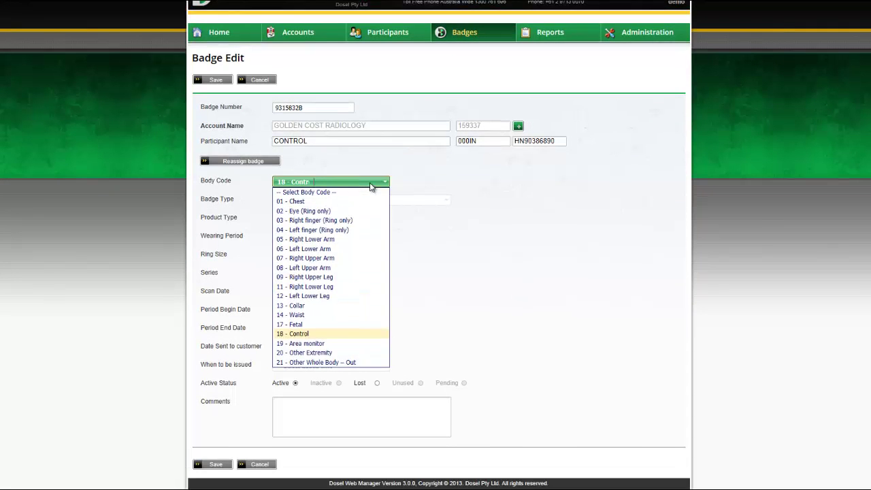
click(447, 192)
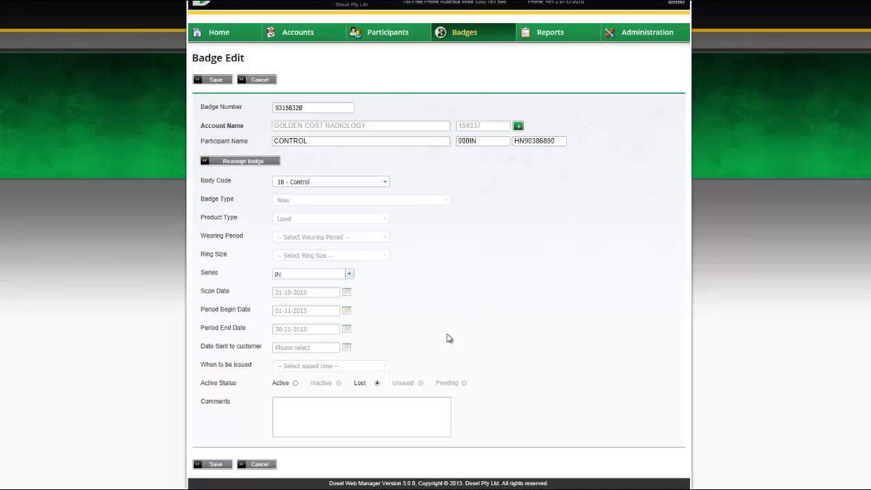
click(262, 467)
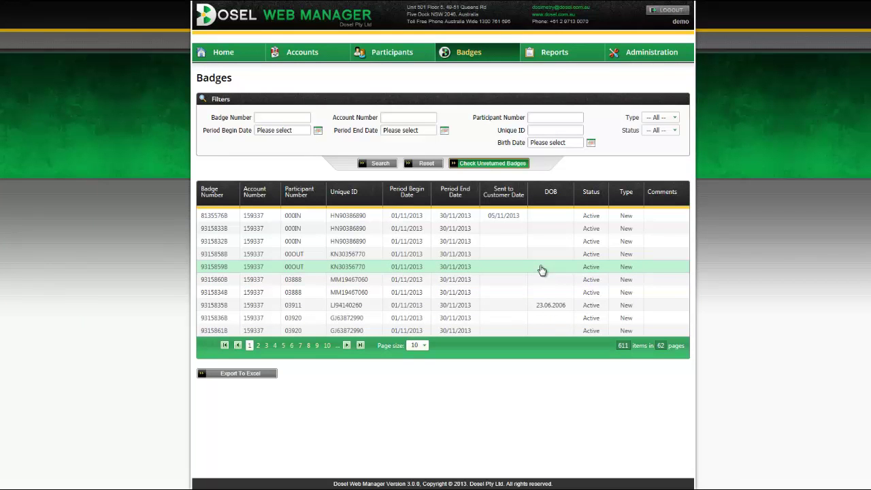
Step: Open the Create Dose Report page and search dose reports for the entered account
mouse_move(559, 59)
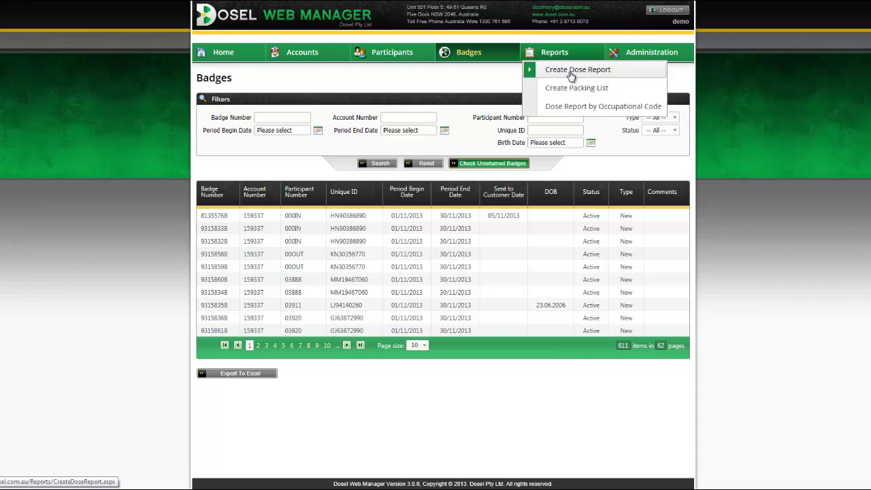
click(571, 75)
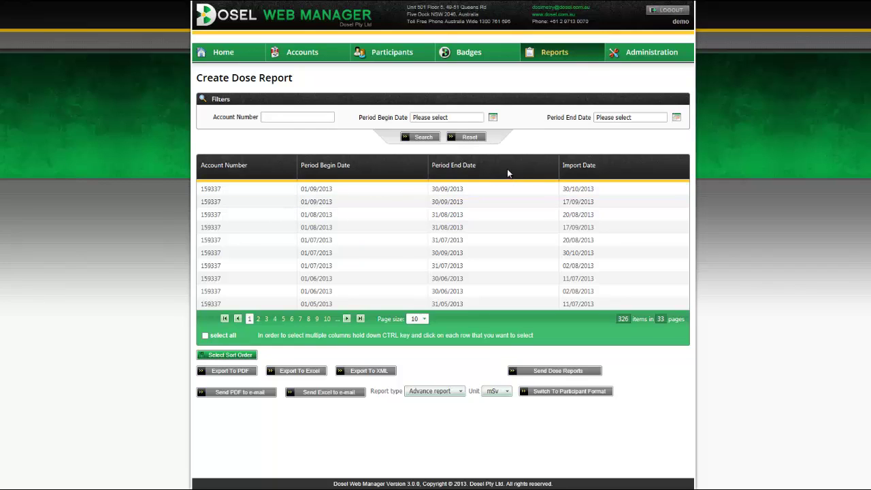
click(296, 117)
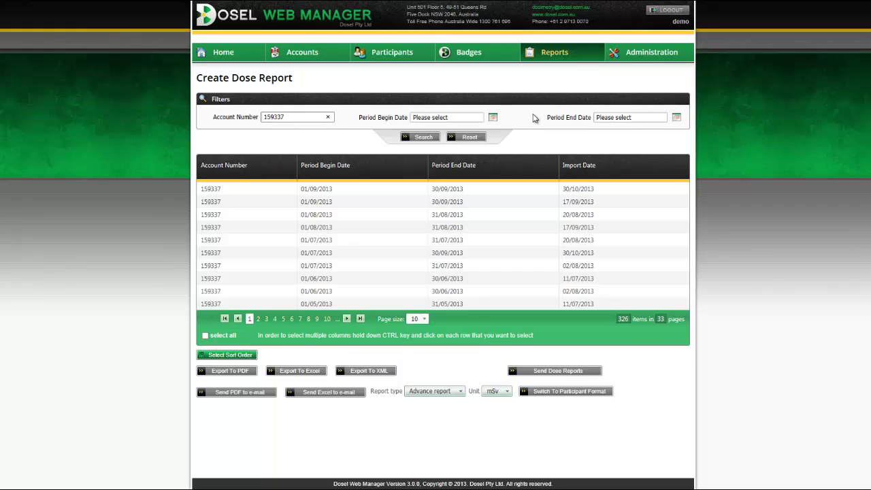
click(494, 119)
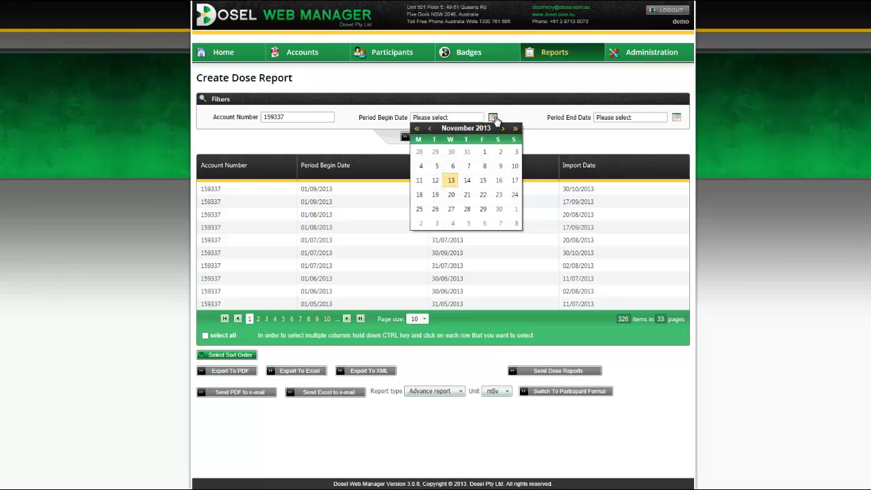
click(496, 121)
click(430, 138)
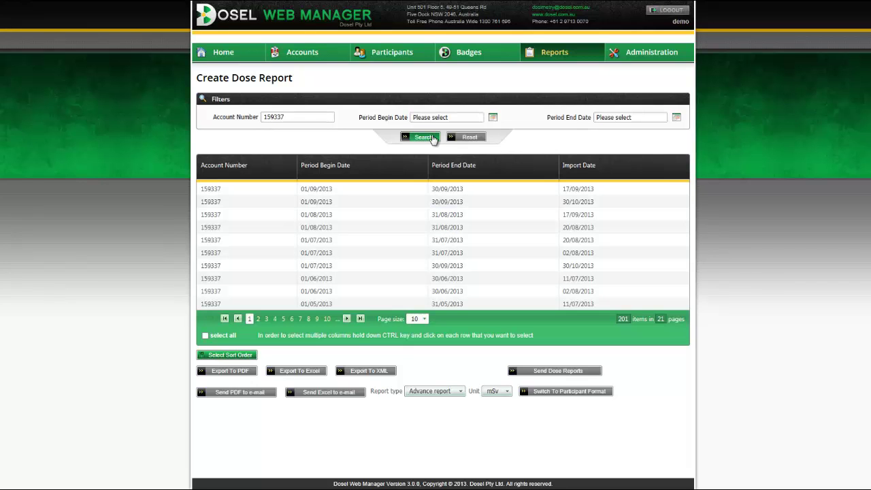
Step: Select both 01/09/2013 report rows and bring up the exported DoseReport PDF
click(350, 196)
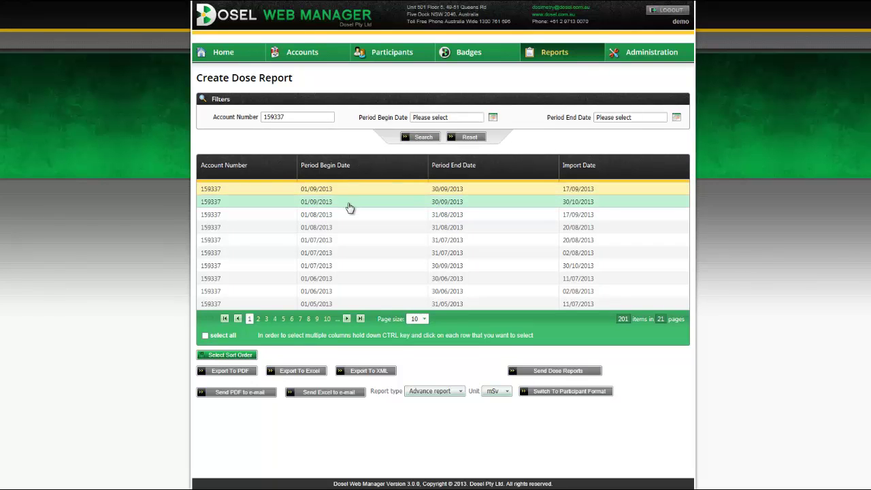
click(350, 197)
click(349, 193)
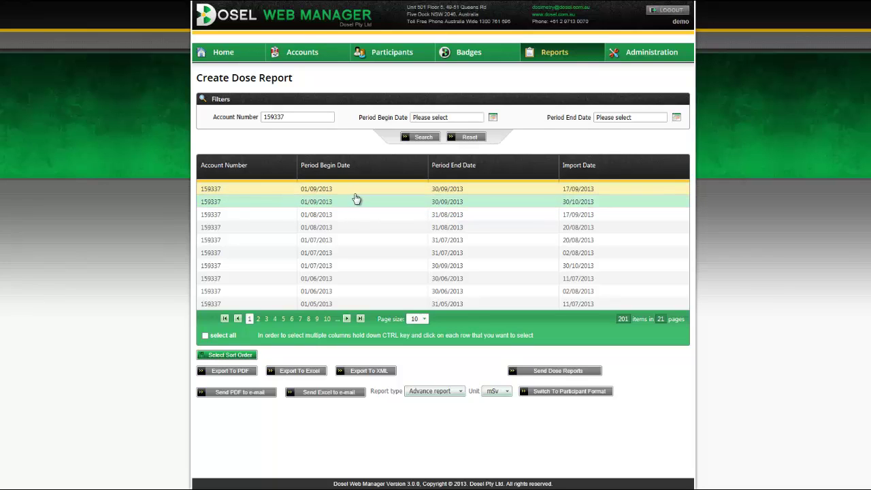
ctrl+click(356, 200)
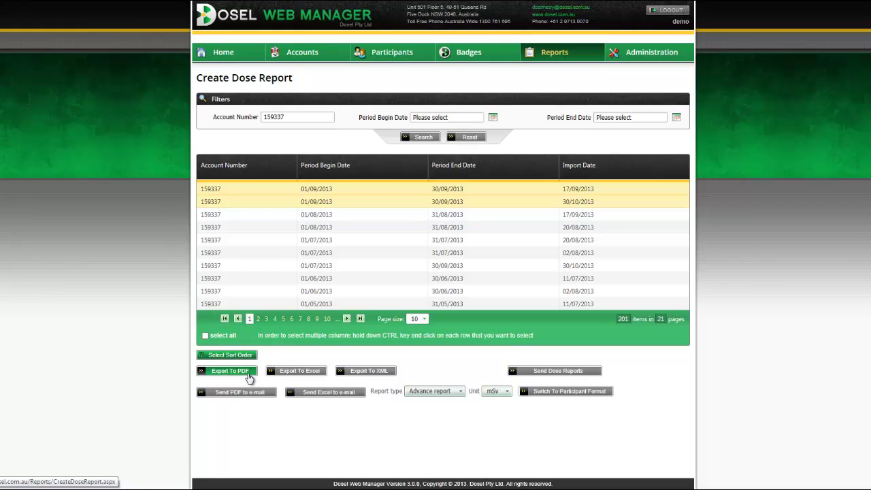
mouse_move(558, 476)
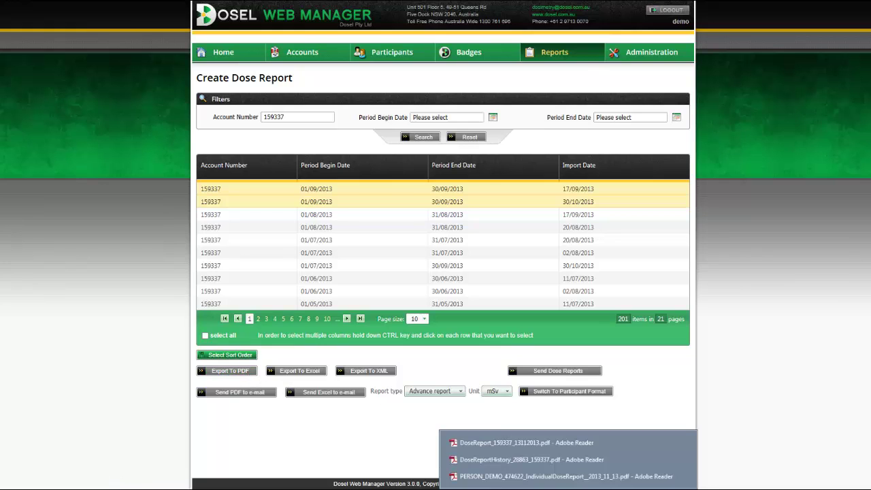
click(554, 443)
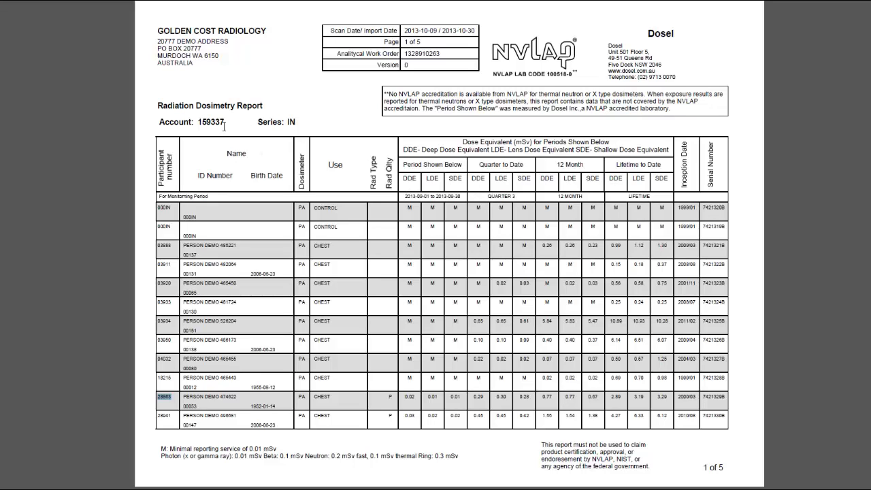
Step: Highlight the report's account number, monitoring period, DDE/LDE/SDE headings, QUARTER 3 and LIFETIME labels
drag(201, 121, 223, 122)
drag(404, 196, 463, 198)
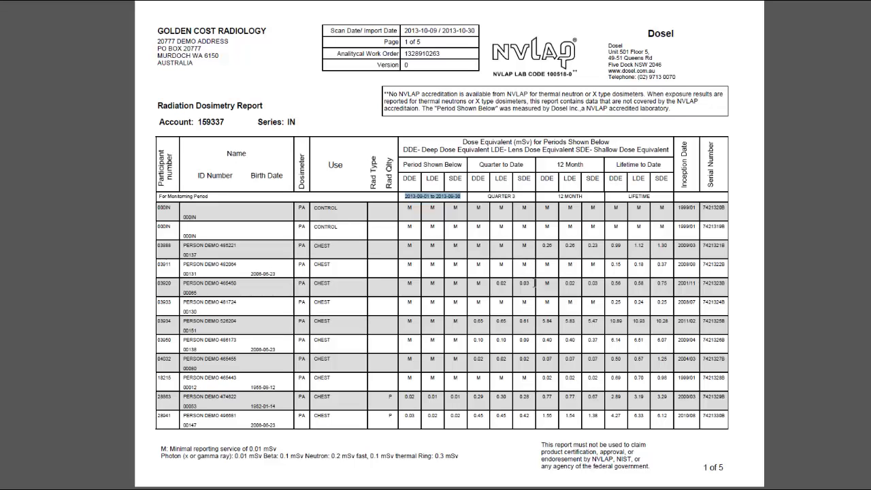
drag(404, 180, 458, 182)
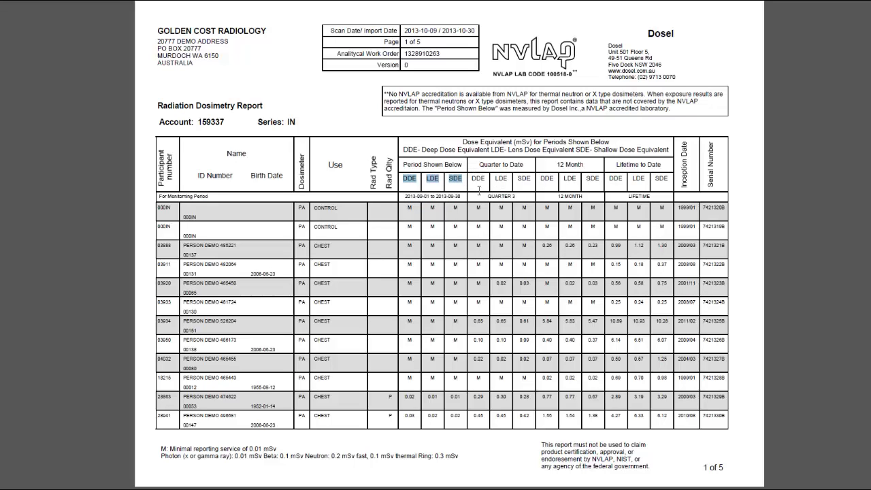
drag(485, 196, 575, 199)
double_click(636, 197)
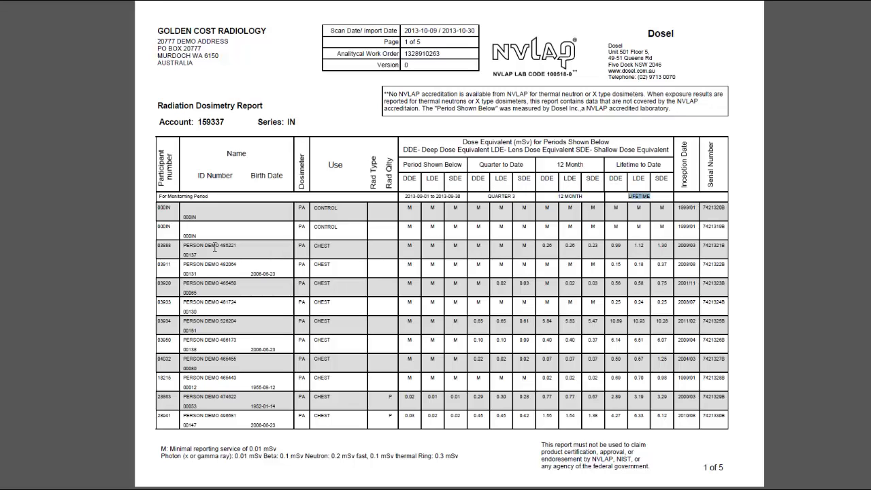
Step: Scroll through the five pages, highlighting the Series: IN and Series: OUT labels
scroll(218, 245, down, 4)
scroll(245, 225, up, 4)
drag(257, 121, 296, 123)
scroll(346, 177, down, 1)
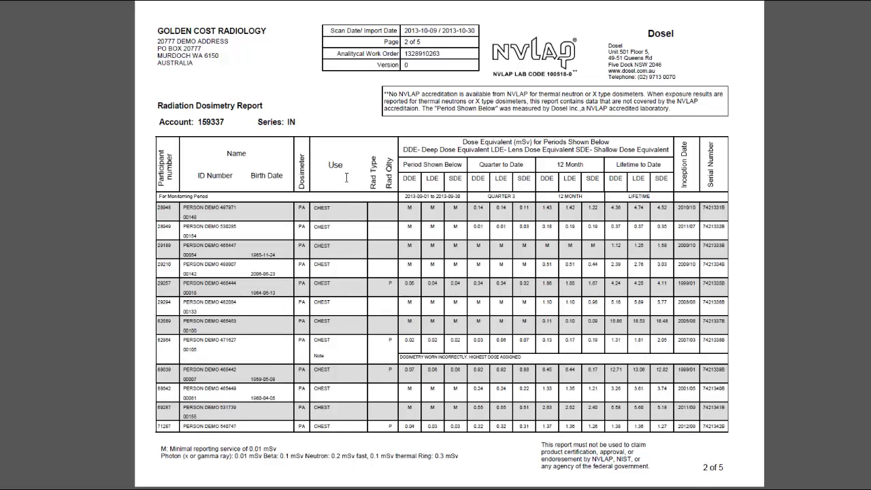
scroll(352, 199, down, 1)
drag(257, 240, 304, 239)
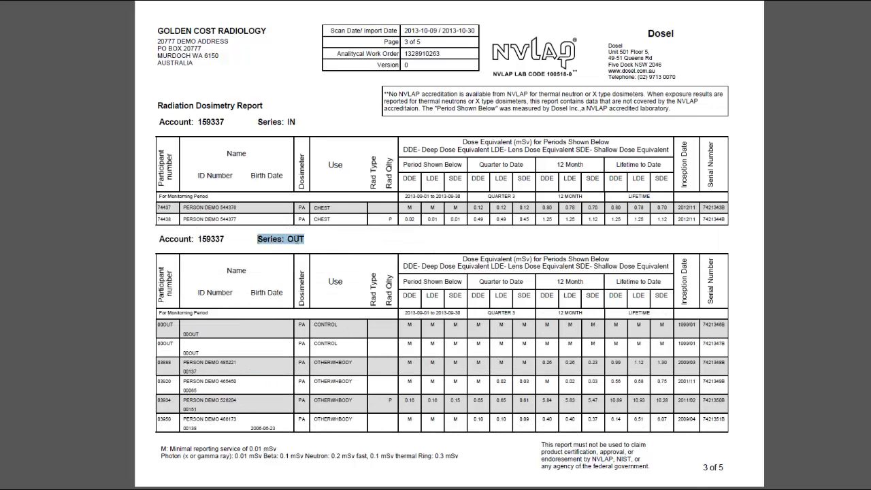
scroll(320, 276, down, 2)
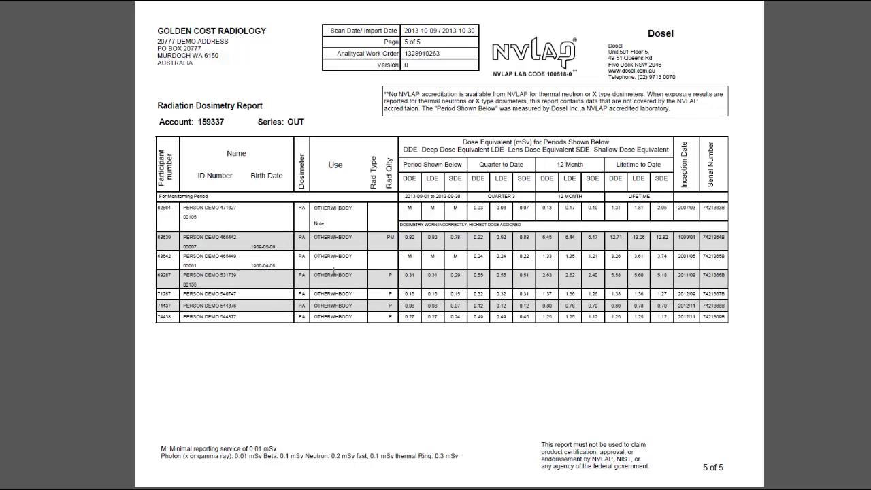
scroll(404, 302, up, 3)
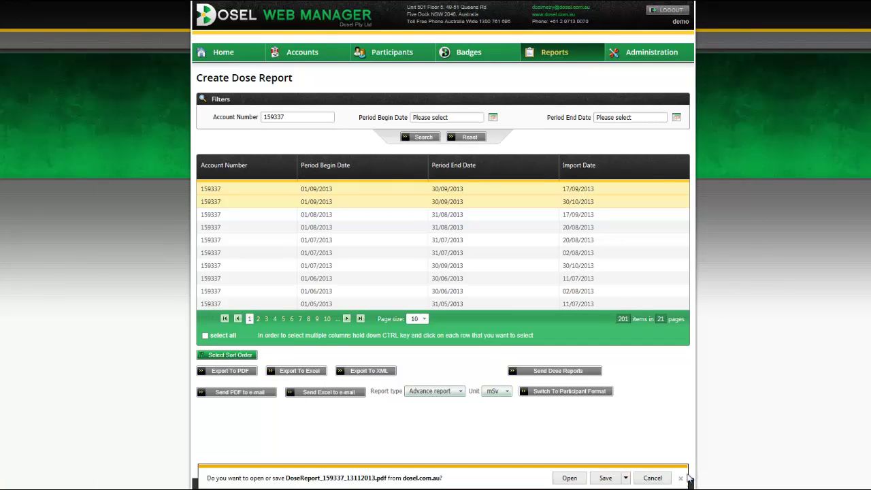
Step: Send the dose report PDF by e-mail with subject Dose Report, keeping mSv as the unit
click(681, 478)
mouse_move(553, 52)
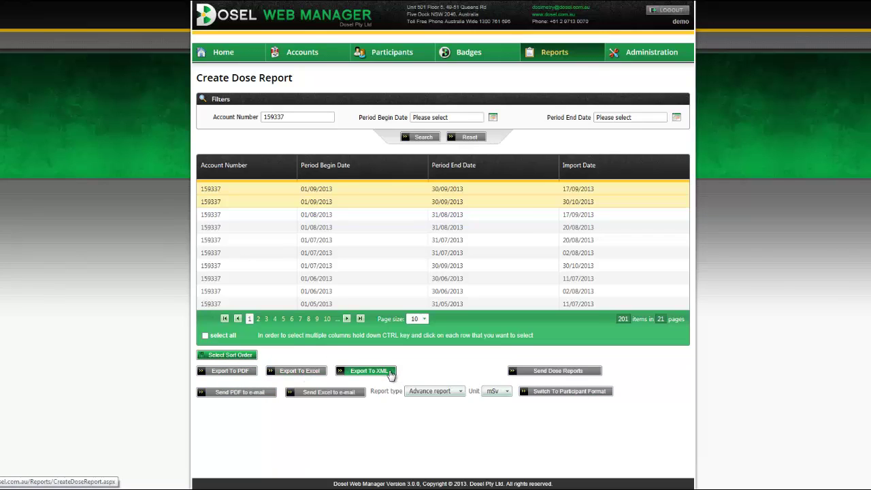
click(253, 398)
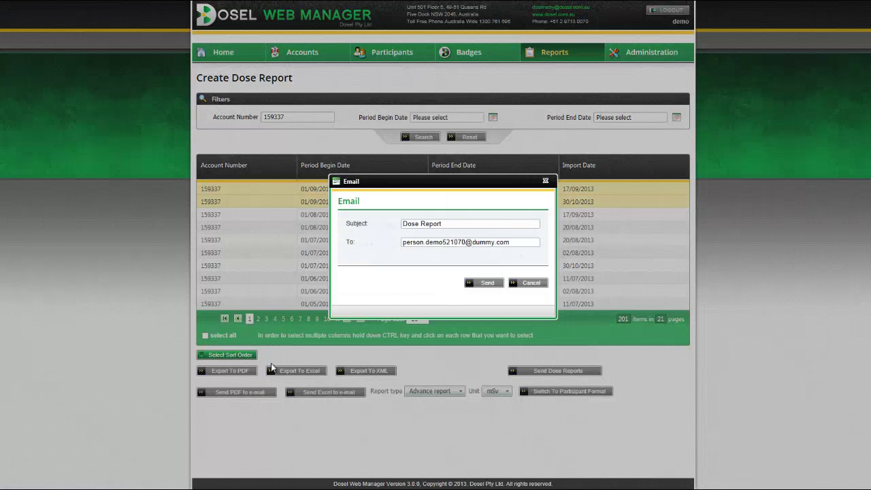
click(516, 242)
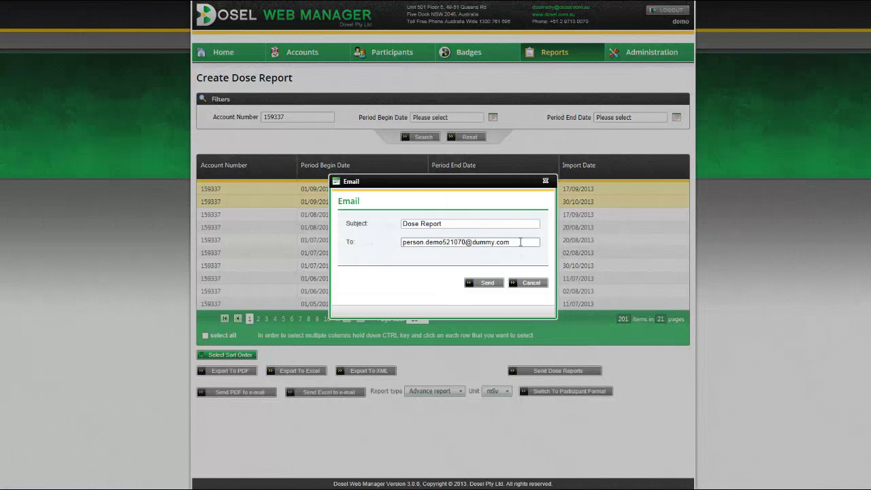
drag(521, 241, 416, 245)
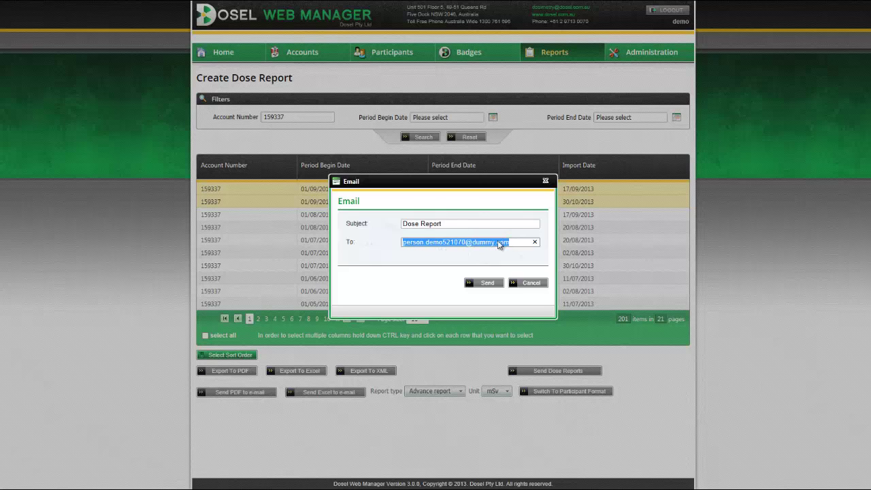
click(527, 283)
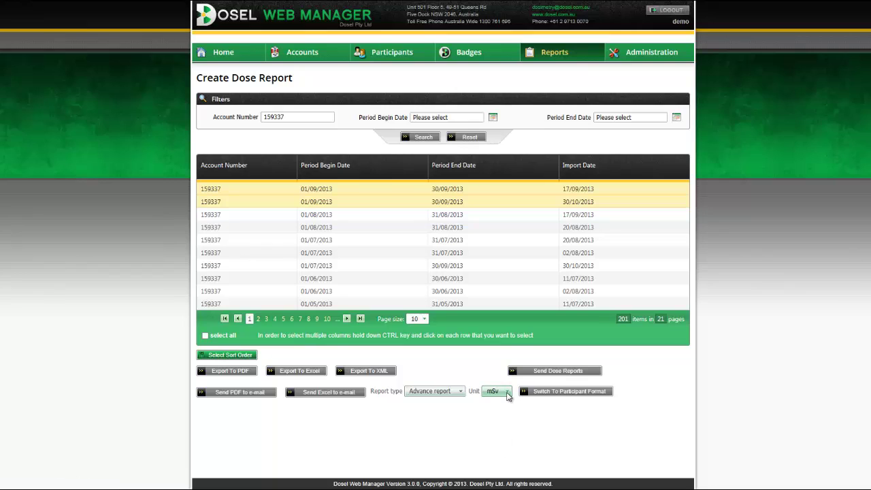
click(507, 395)
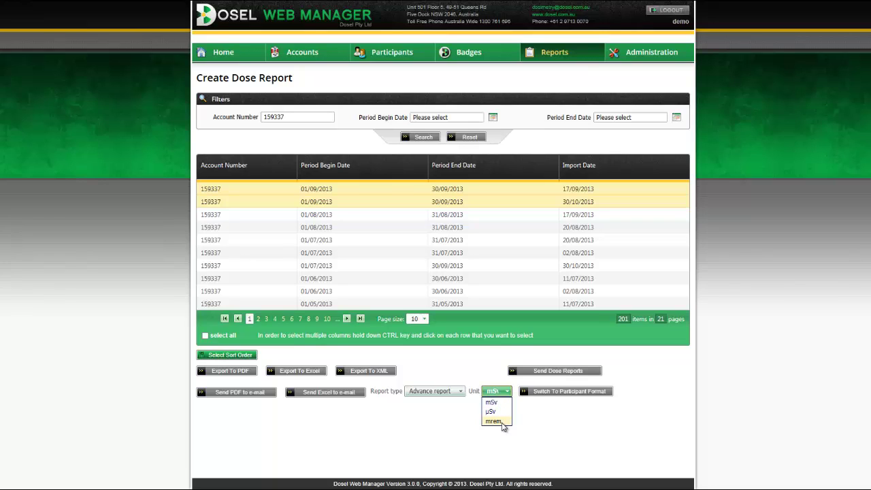
click(544, 425)
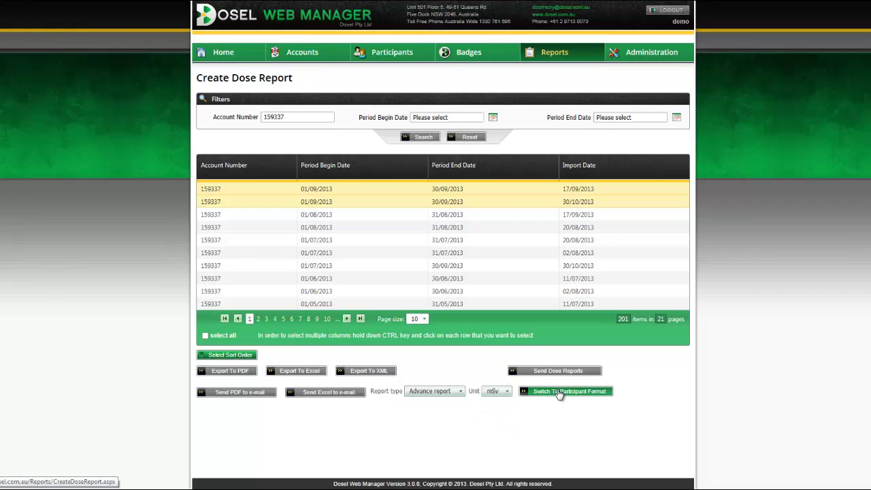
Step: Switch to Participant Format, search the participant number, and open the exported Dose Report History PDF
click(560, 393)
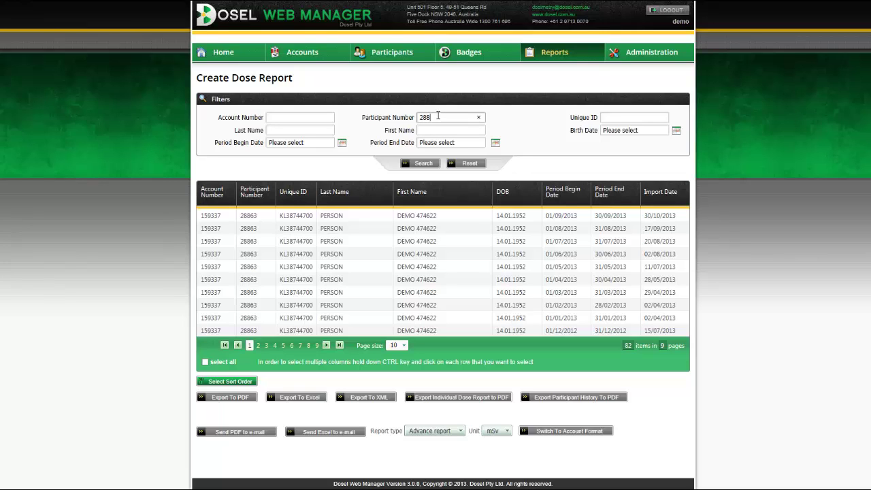
key(Return)
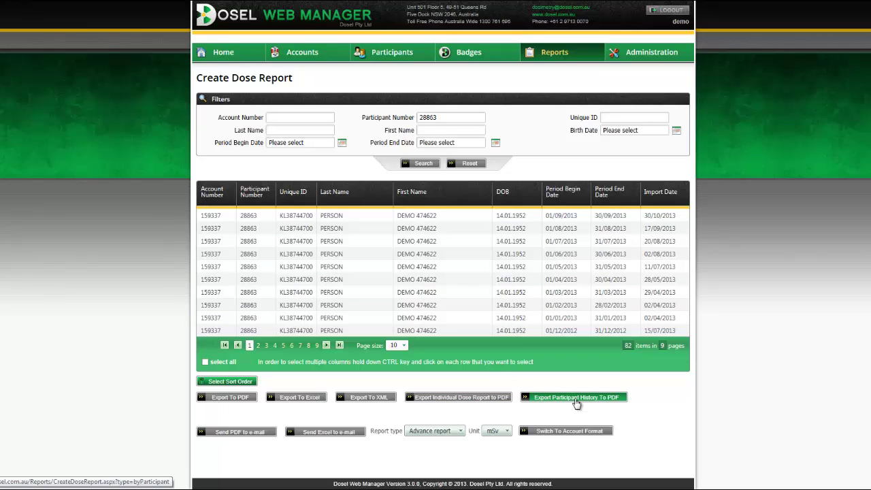
click(478, 403)
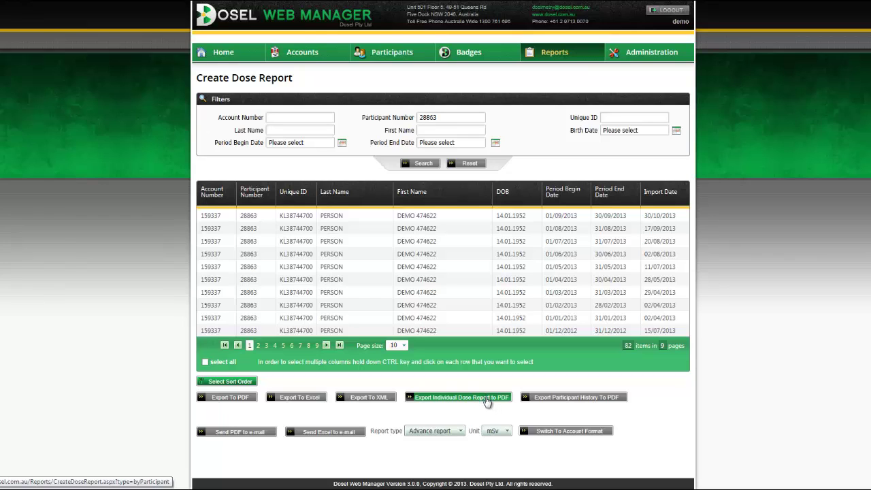
mouse_move(568, 489)
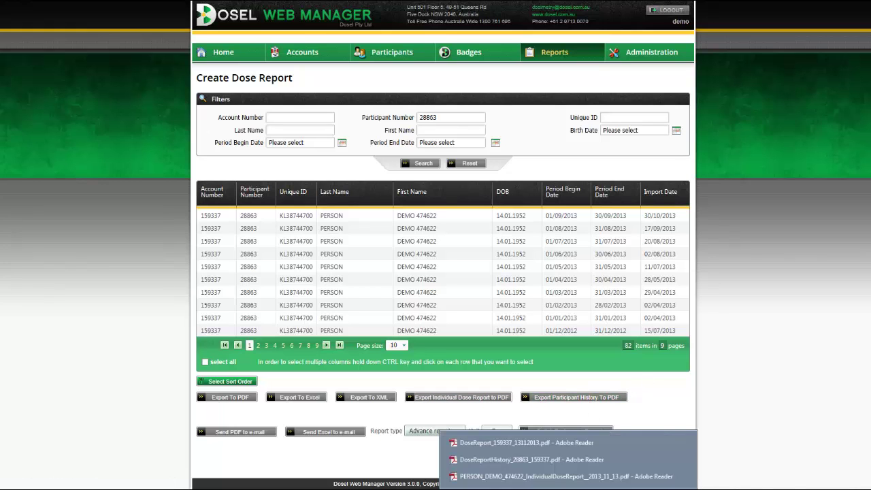
click(565, 477)
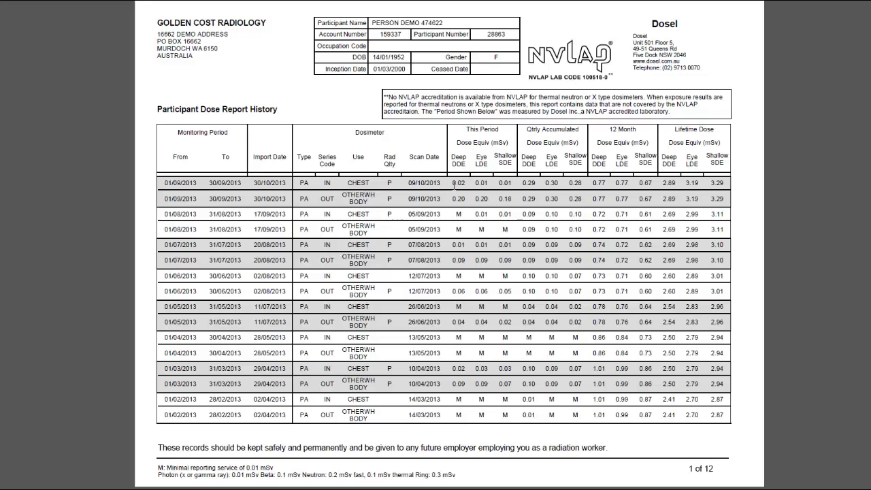
Step: Highlight the first row's This Period values and scroll through the 12-page dose history PDF
drag(461, 182, 725, 183)
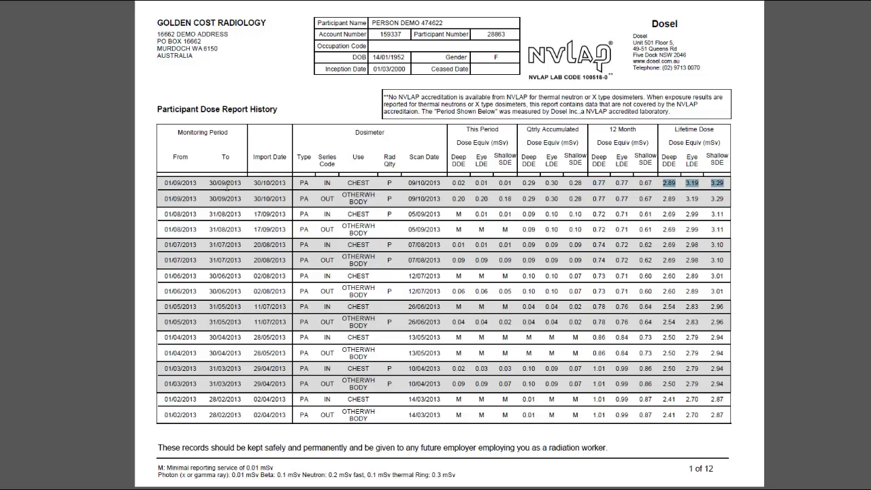
scroll(227, 184, down, 1)
scroll(228, 185, down, 1)
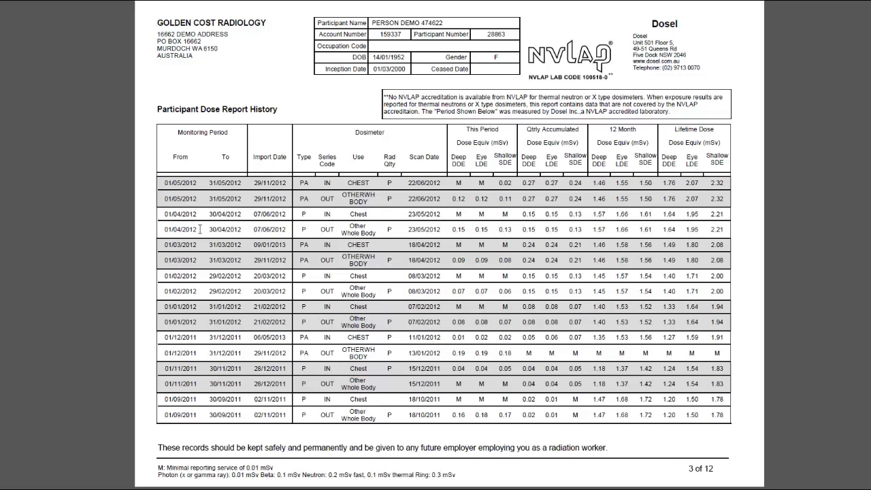
scroll(198, 347, down, 3)
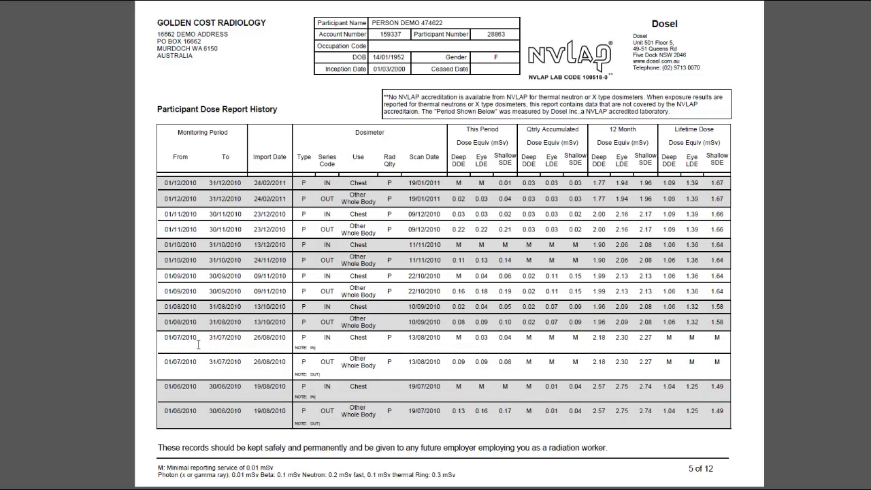
scroll(199, 343, down, 3)
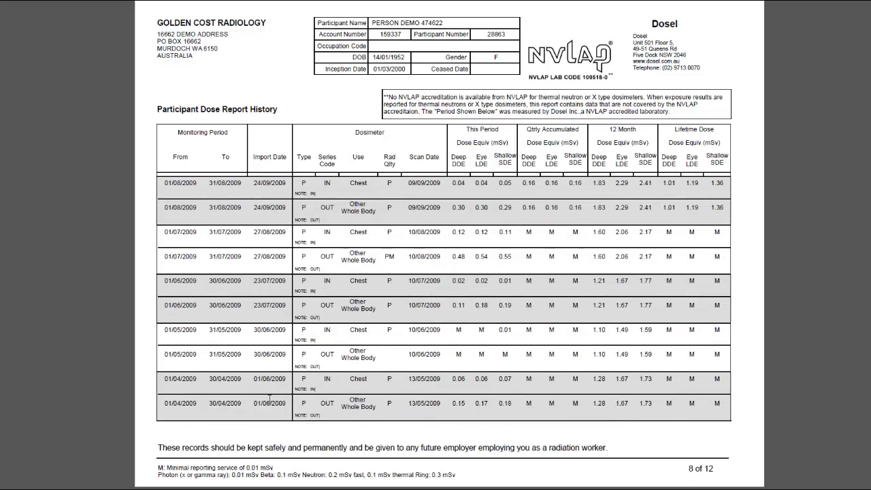
scroll(271, 405, down, 1)
scroll(271, 405, up, 6)
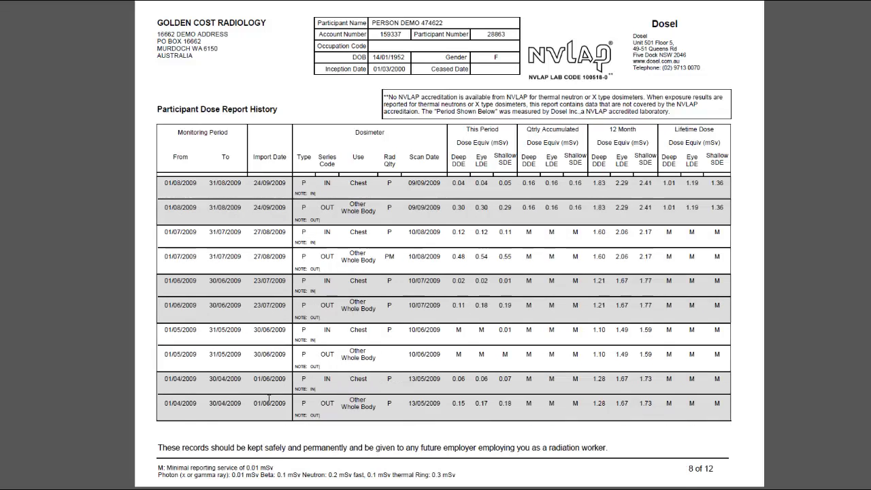
scroll(266, 353, up, 3)
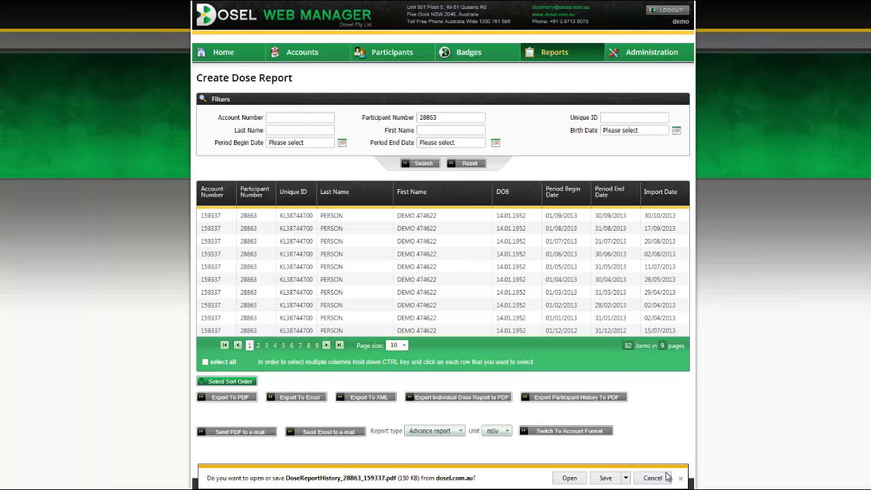
Step: Dismiss the history PDF download prompt and bring the Individual Dose Report PDF forward in Adobe Reader
click(683, 475)
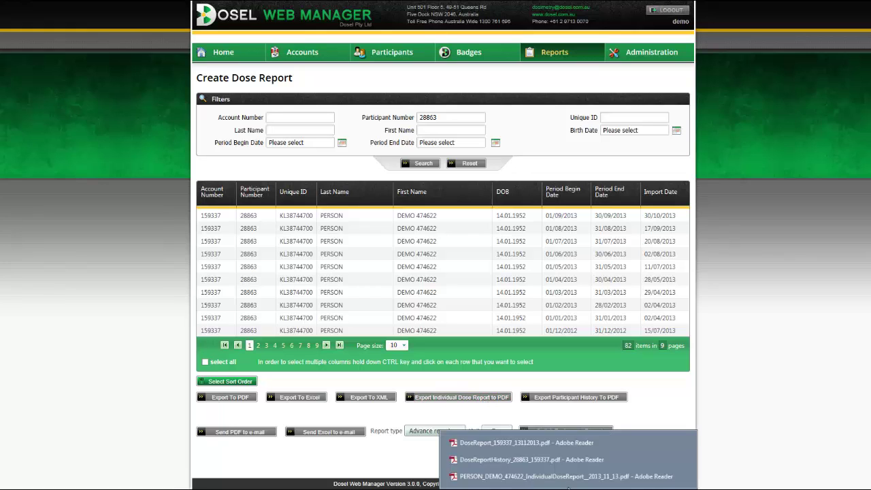
click(569, 477)
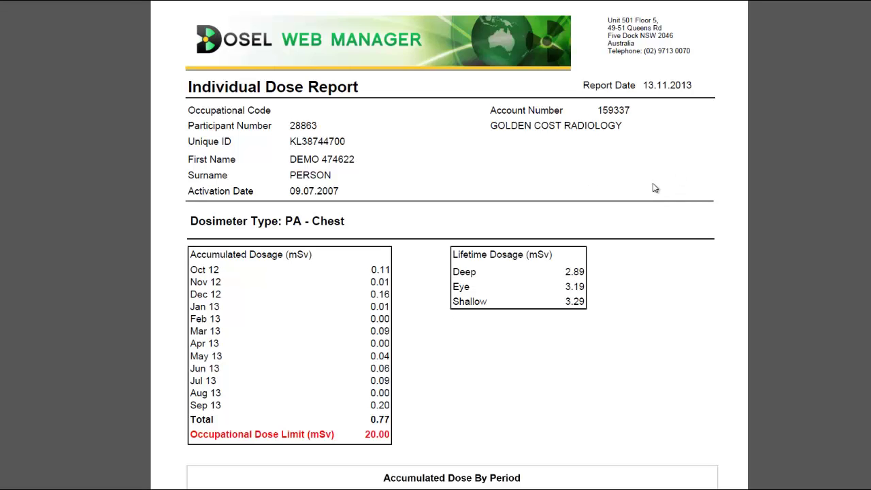
Step: Scroll past the Accumulated Dose By Period chart to the 'Dose Report for the Last 5 years' chart
scroll(642, 197, down, 3)
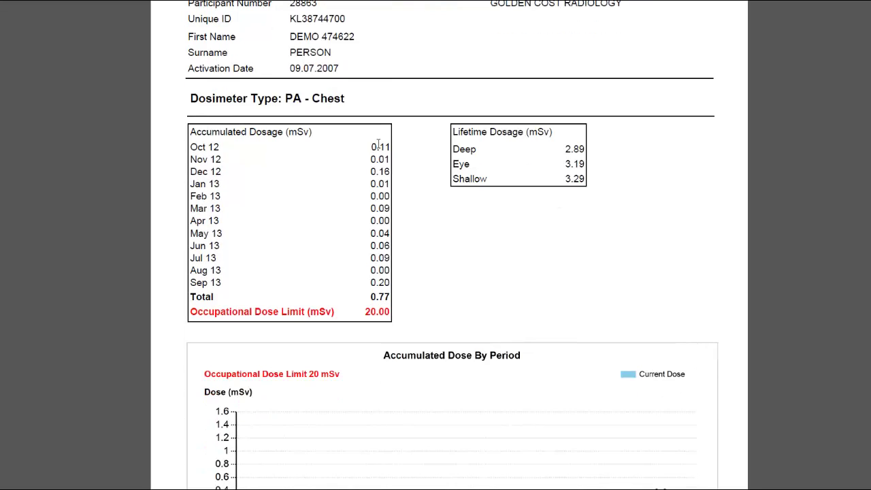
scroll(388, 224, down, 3)
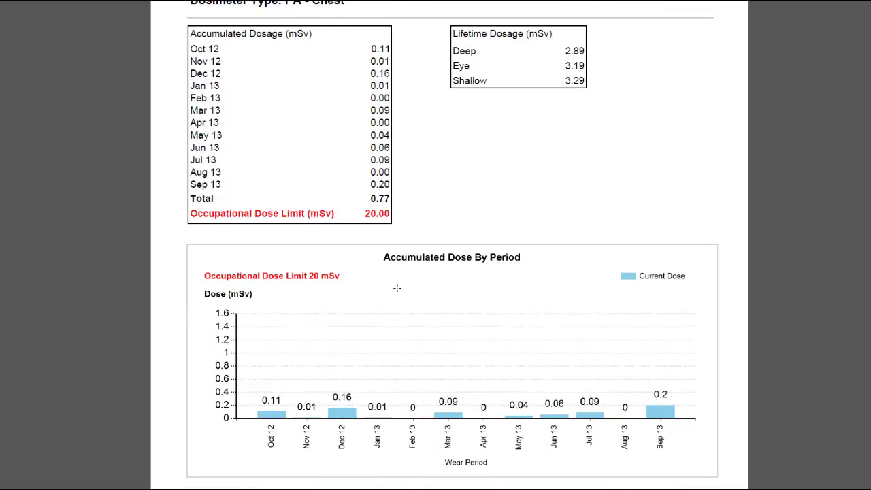
scroll(398, 288, down, 9)
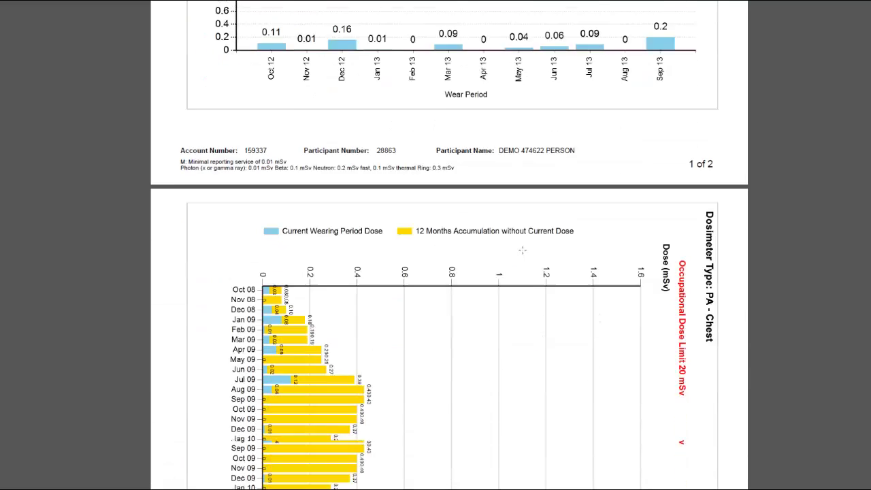
scroll(522, 251, down, 3)
scroll(556, 268, down, 7)
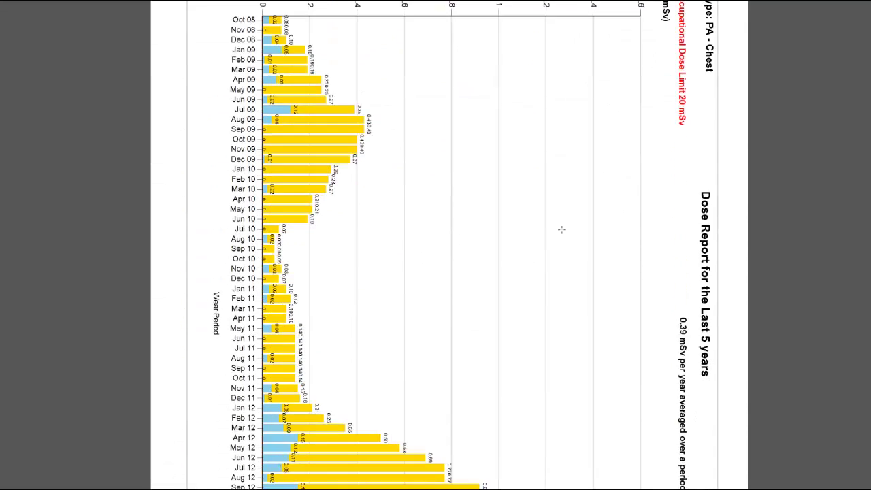
scroll(562, 230, down, 1)
scroll(561, 230, up, 4)
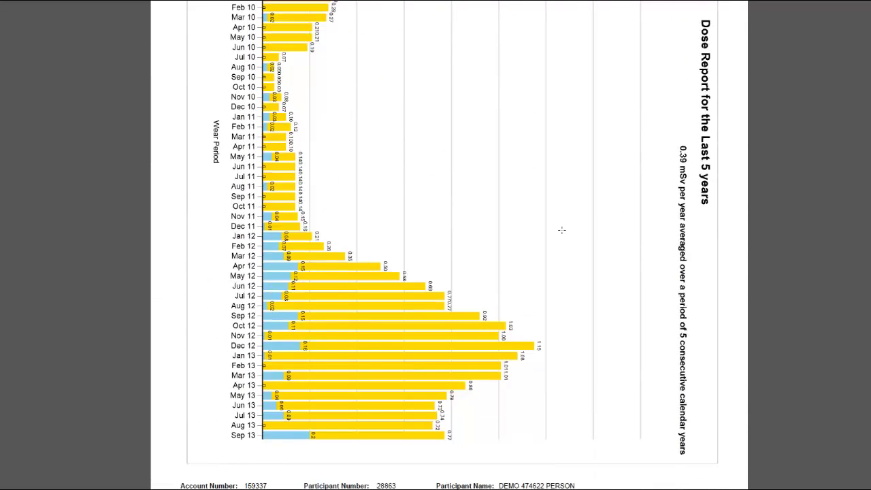
scroll(561, 231, up, 2)
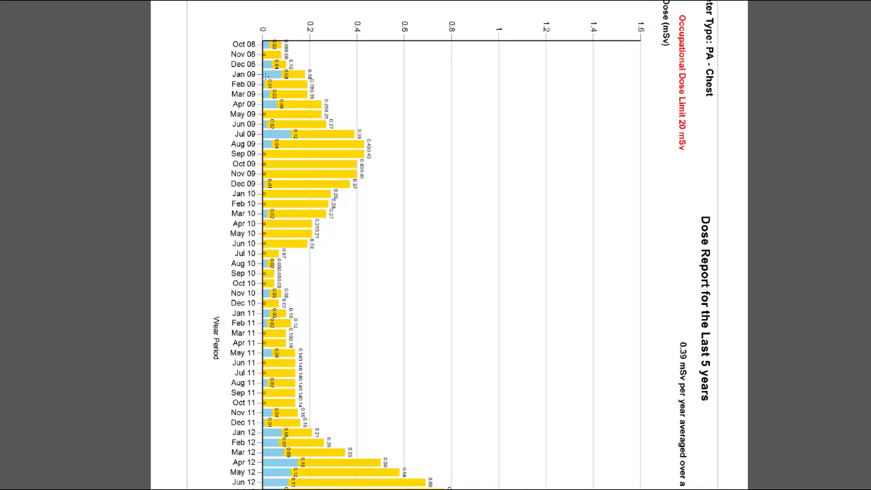
scroll(319, 160, down, 1)
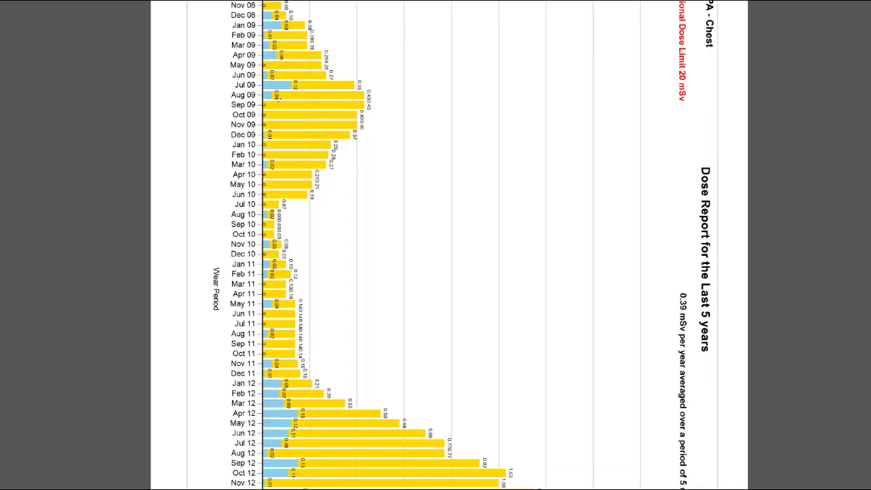
scroll(284, 167, down, 3)
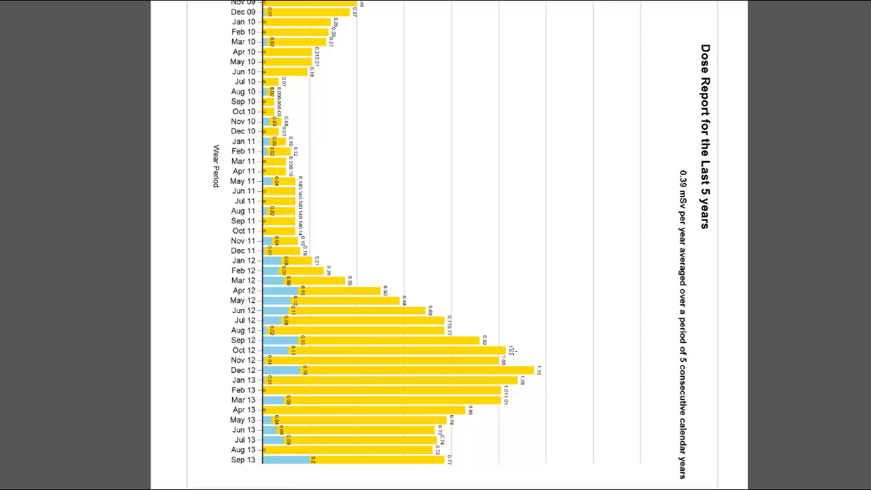
scroll(512, 350, down, 1)
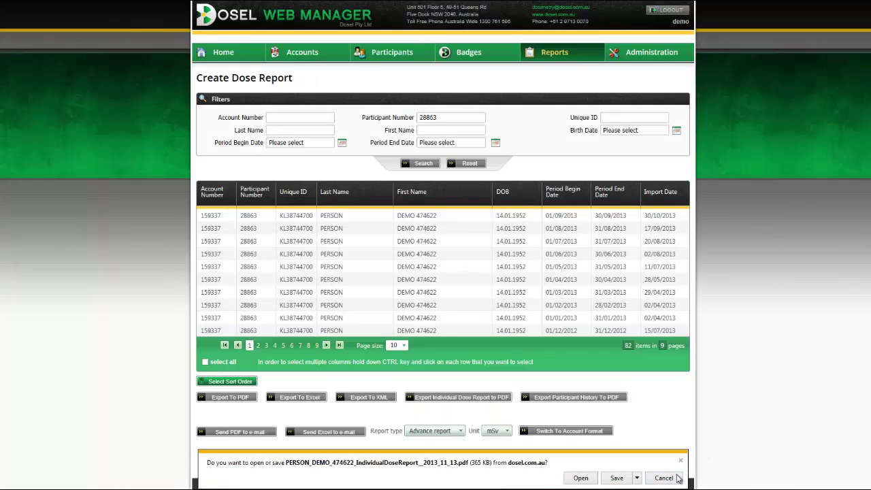
Step: Dismiss the individual report download prompt and open Administration > Personal Info
click(677, 479)
mouse_move(666, 55)
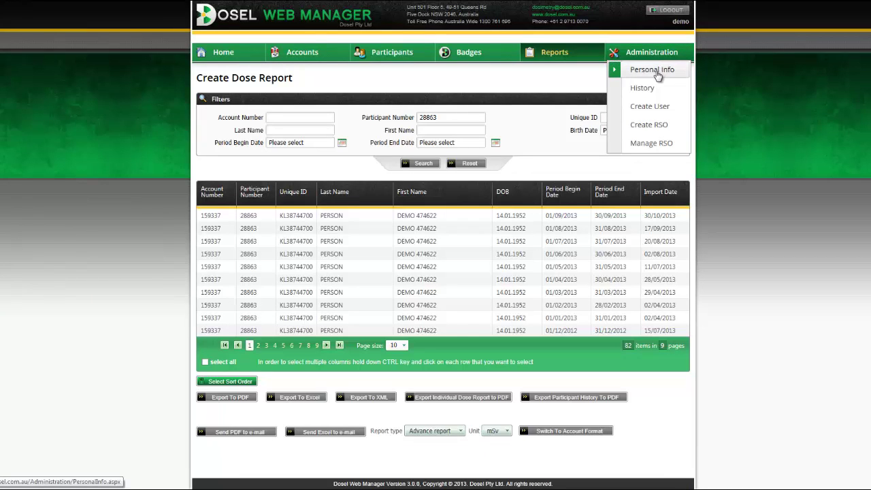
click(658, 75)
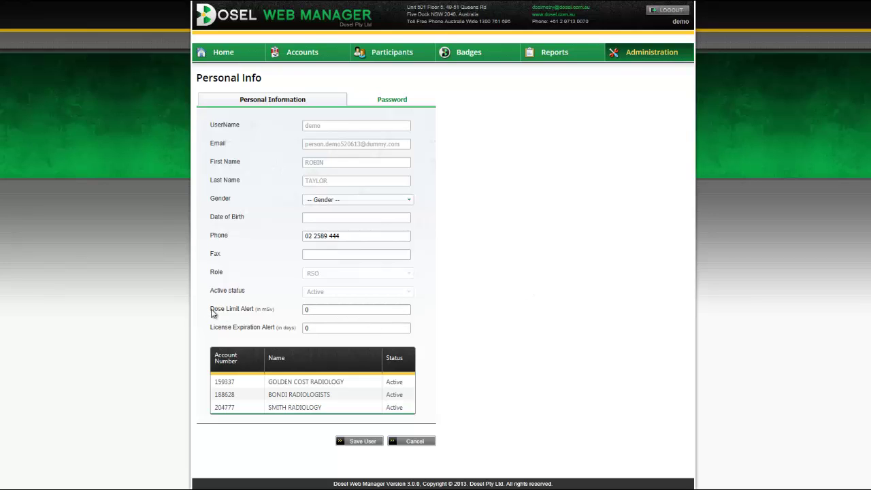
Step: Highlight the Dose Limit Alert and License Expiration Alert settings, then open the History log
drag(211, 310, 314, 309)
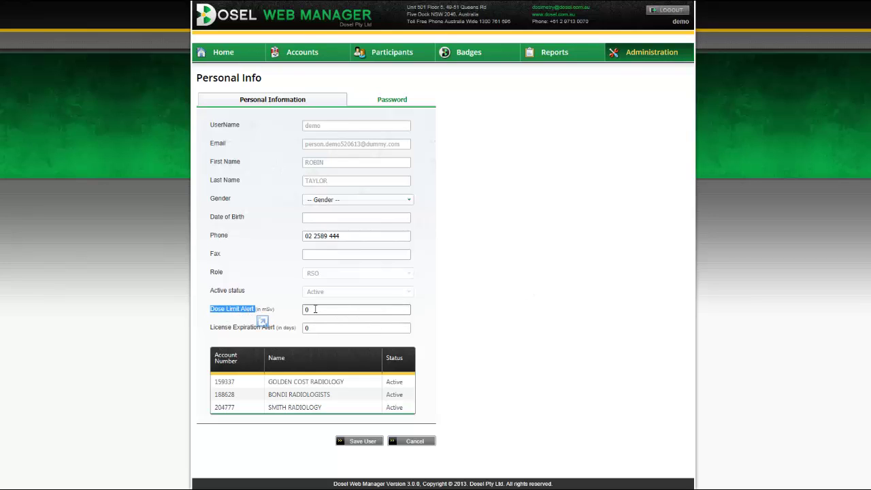
drag(210, 329, 270, 330)
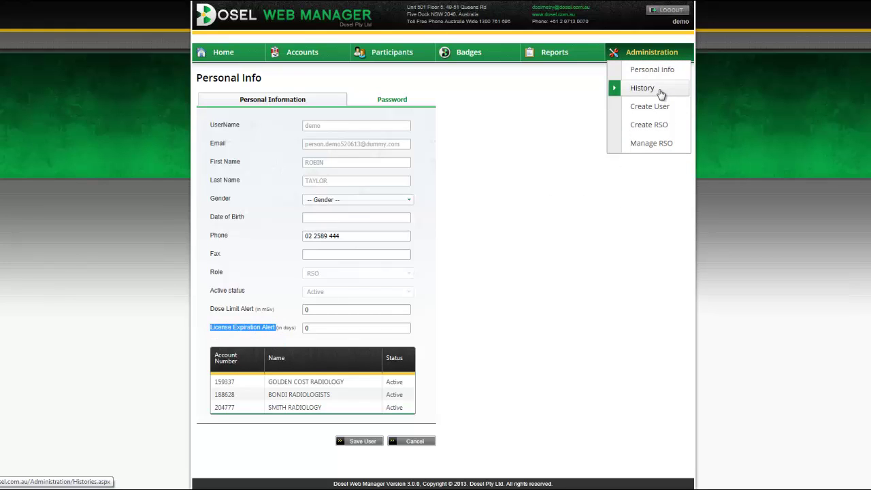
click(659, 89)
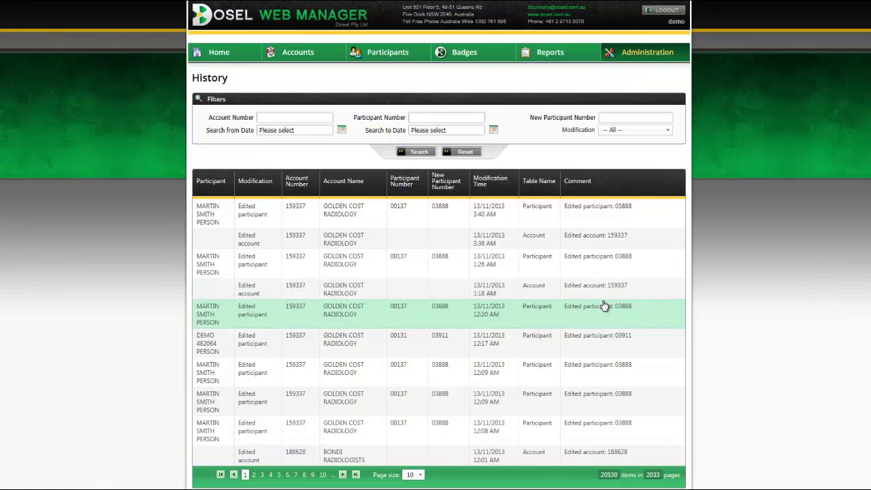
Step: Scroll through the History modification table, then log out to the public welcome page
scroll(623, 290, down, 1)
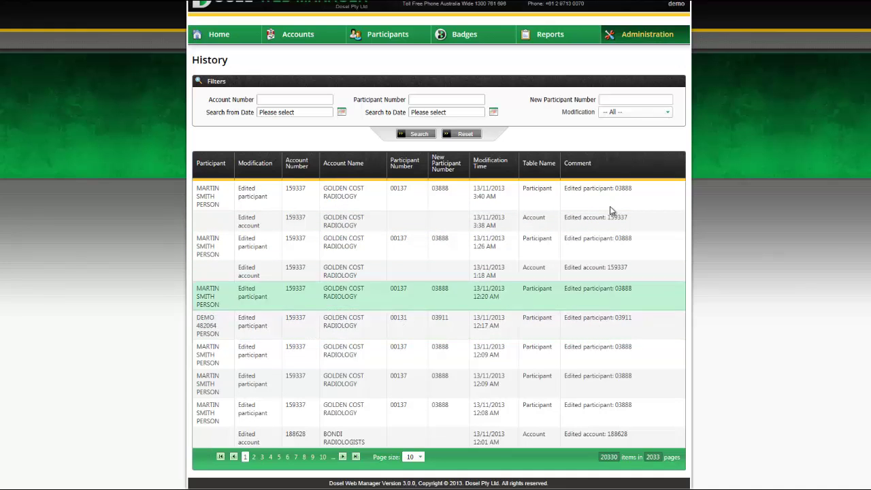
mouse_move(649, 29)
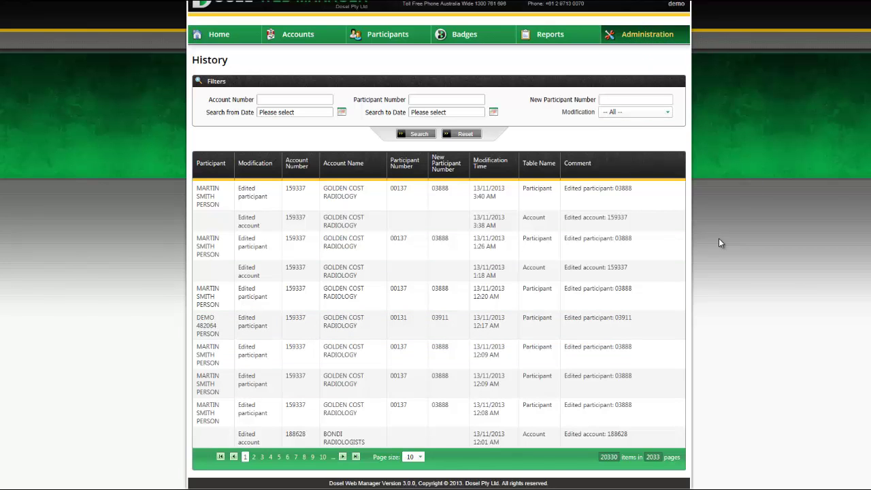
scroll(719, 238, up, 1)
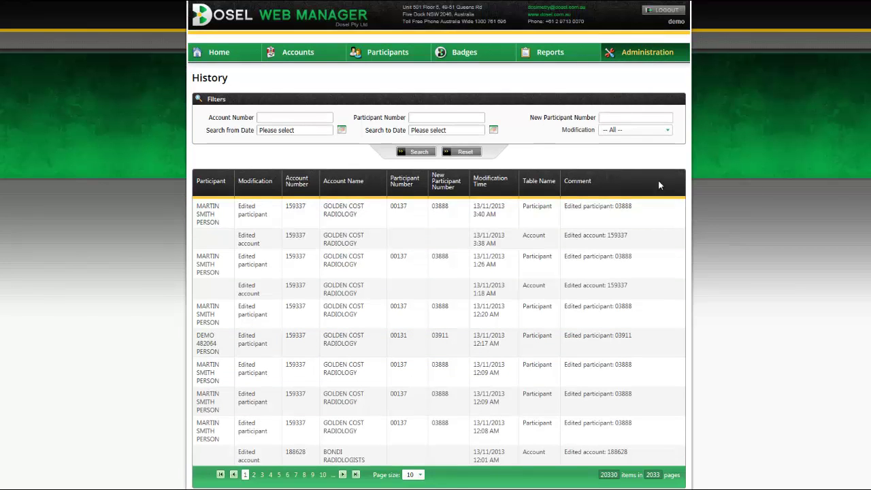
click(658, 12)
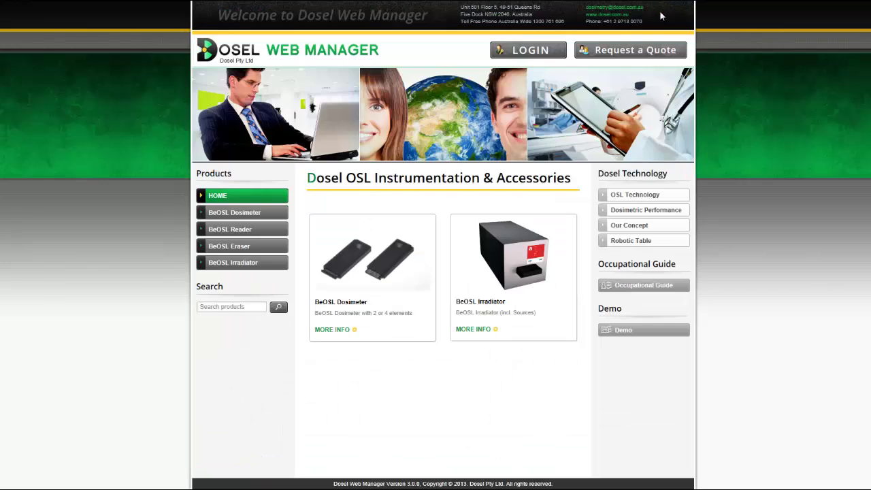
Step: Open the public Request a Quote form and start in the Company Name field
click(644, 56)
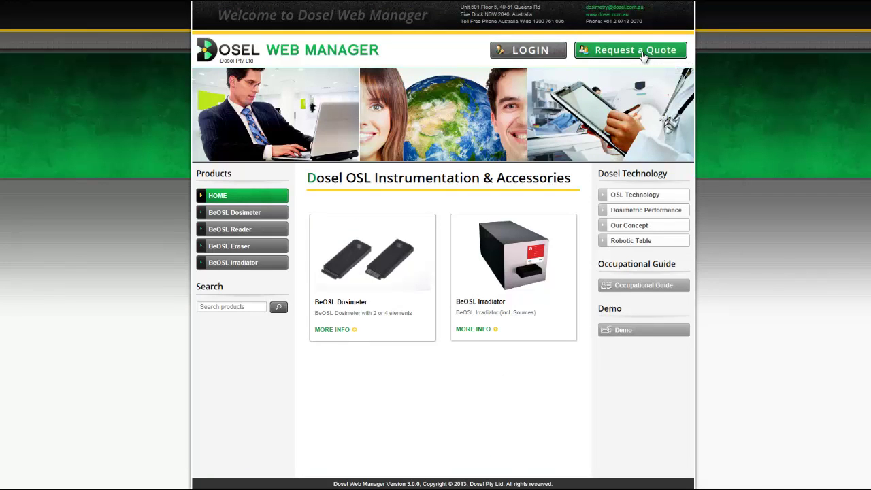
click(463, 212)
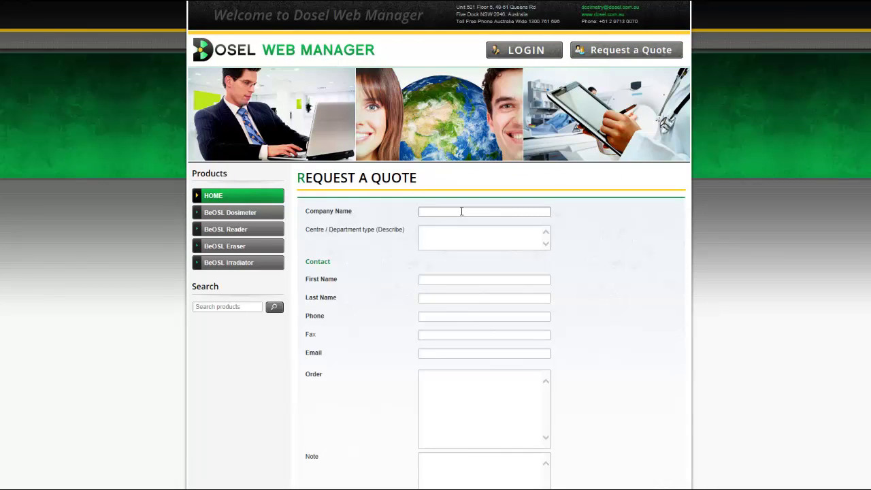
scroll(461, 211, down, 1)
Step: Step through the First Name, Last Name, Phone, Fax, Email and Order fields
click(457, 206)
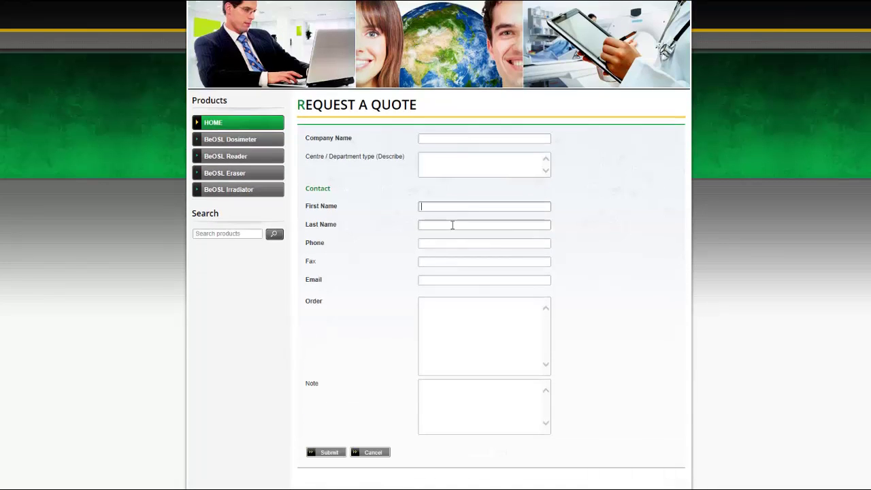
click(452, 225)
click(447, 243)
click(447, 261)
click(449, 280)
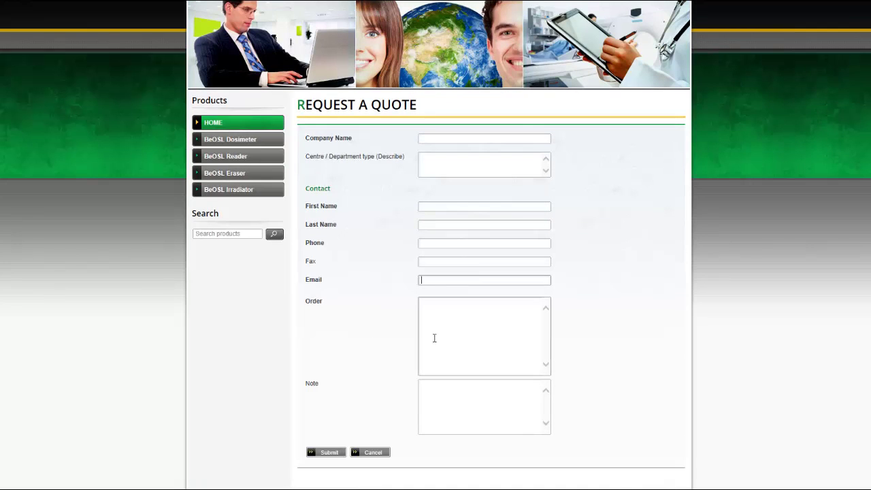
click(455, 325)
scroll(491, 322, down, 1)
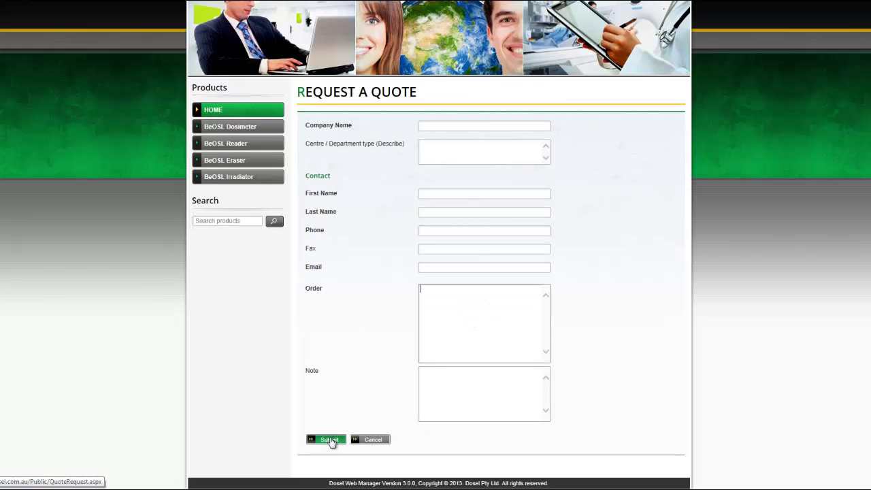